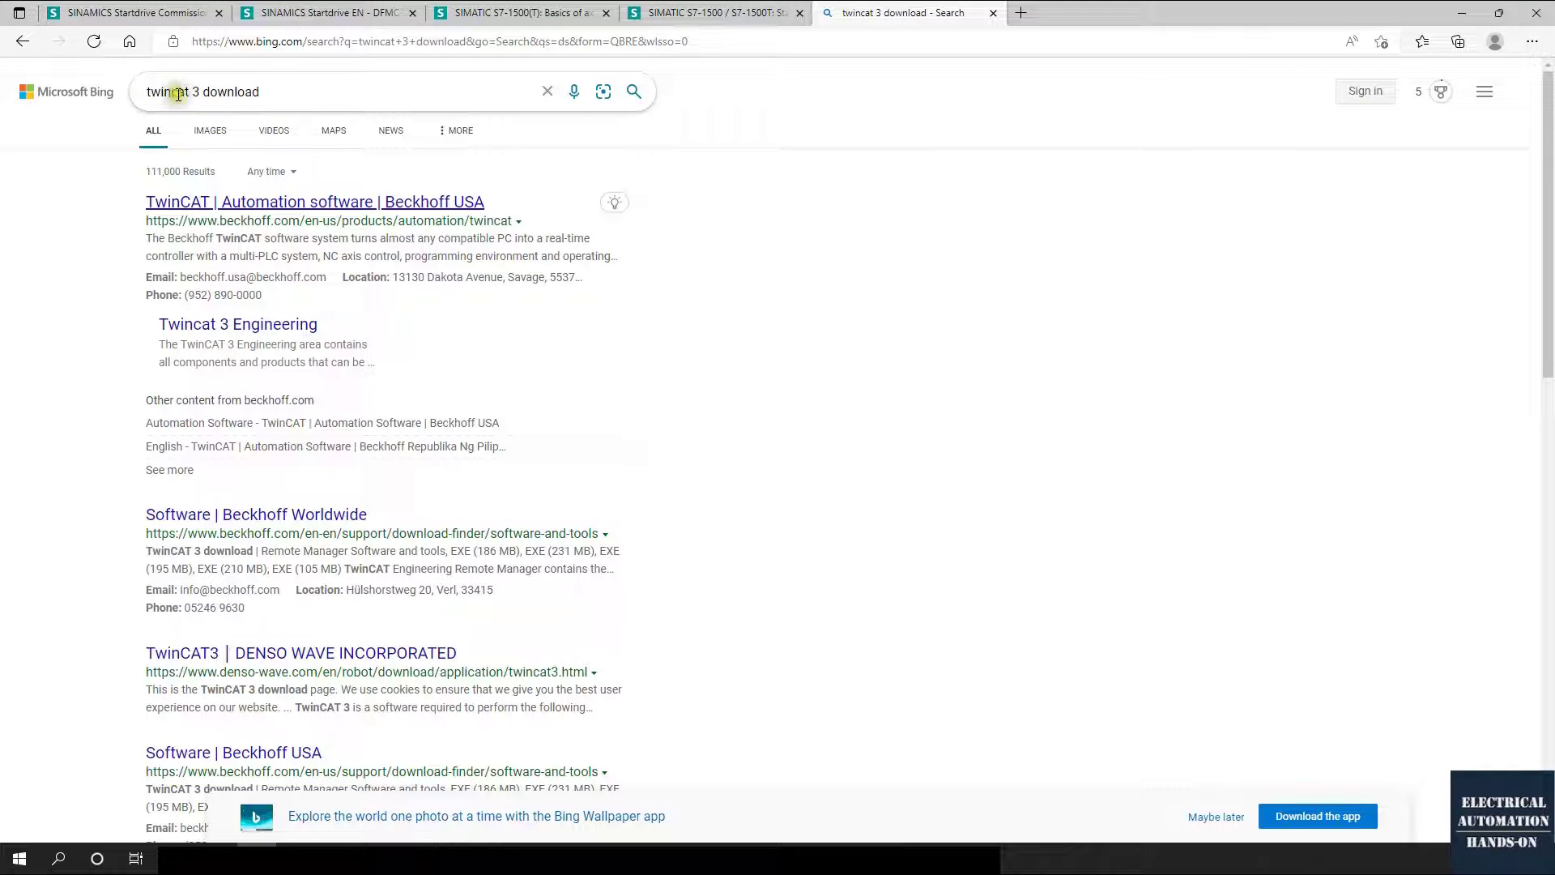
From the Bing results, open Beckhoff's TwinCAT page and reach the TwinCAT 3 download listings.
click(279, 92)
click(937, 304)
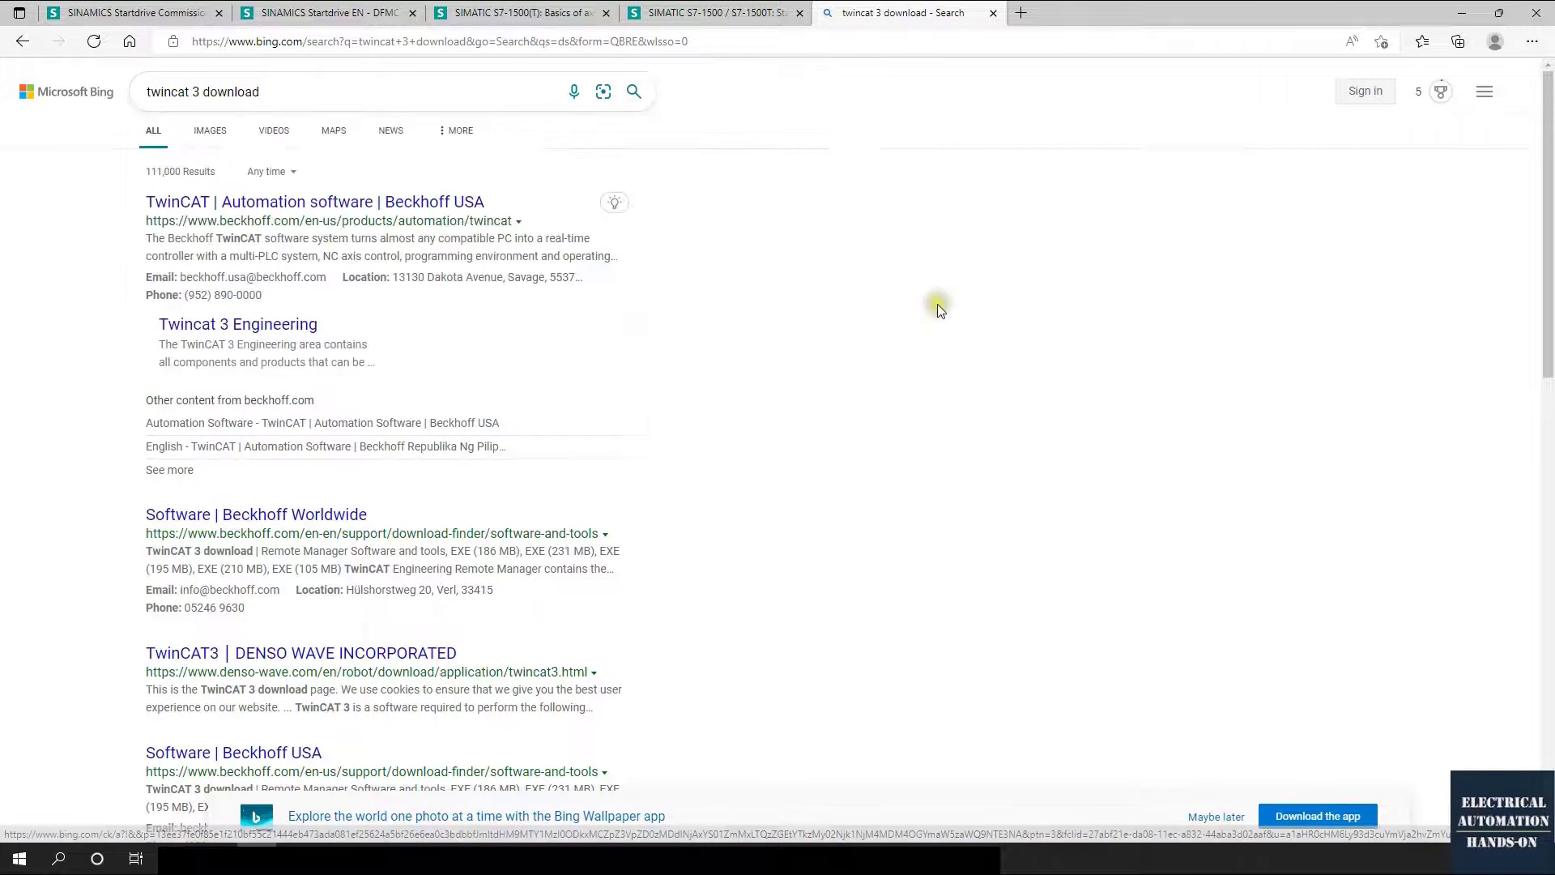
click(379, 204)
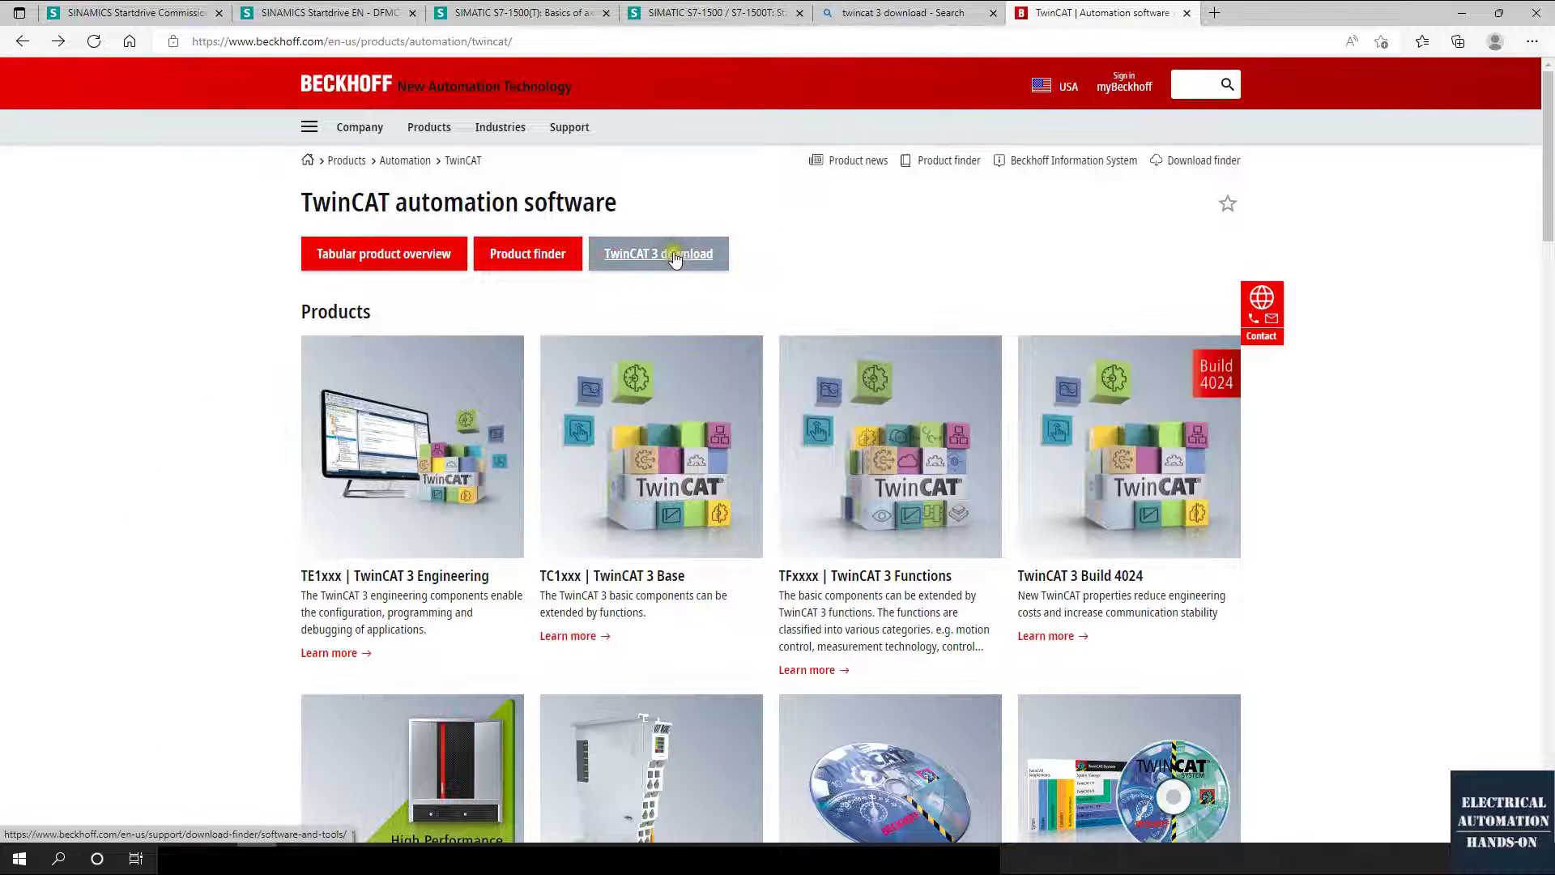
click(678, 257)
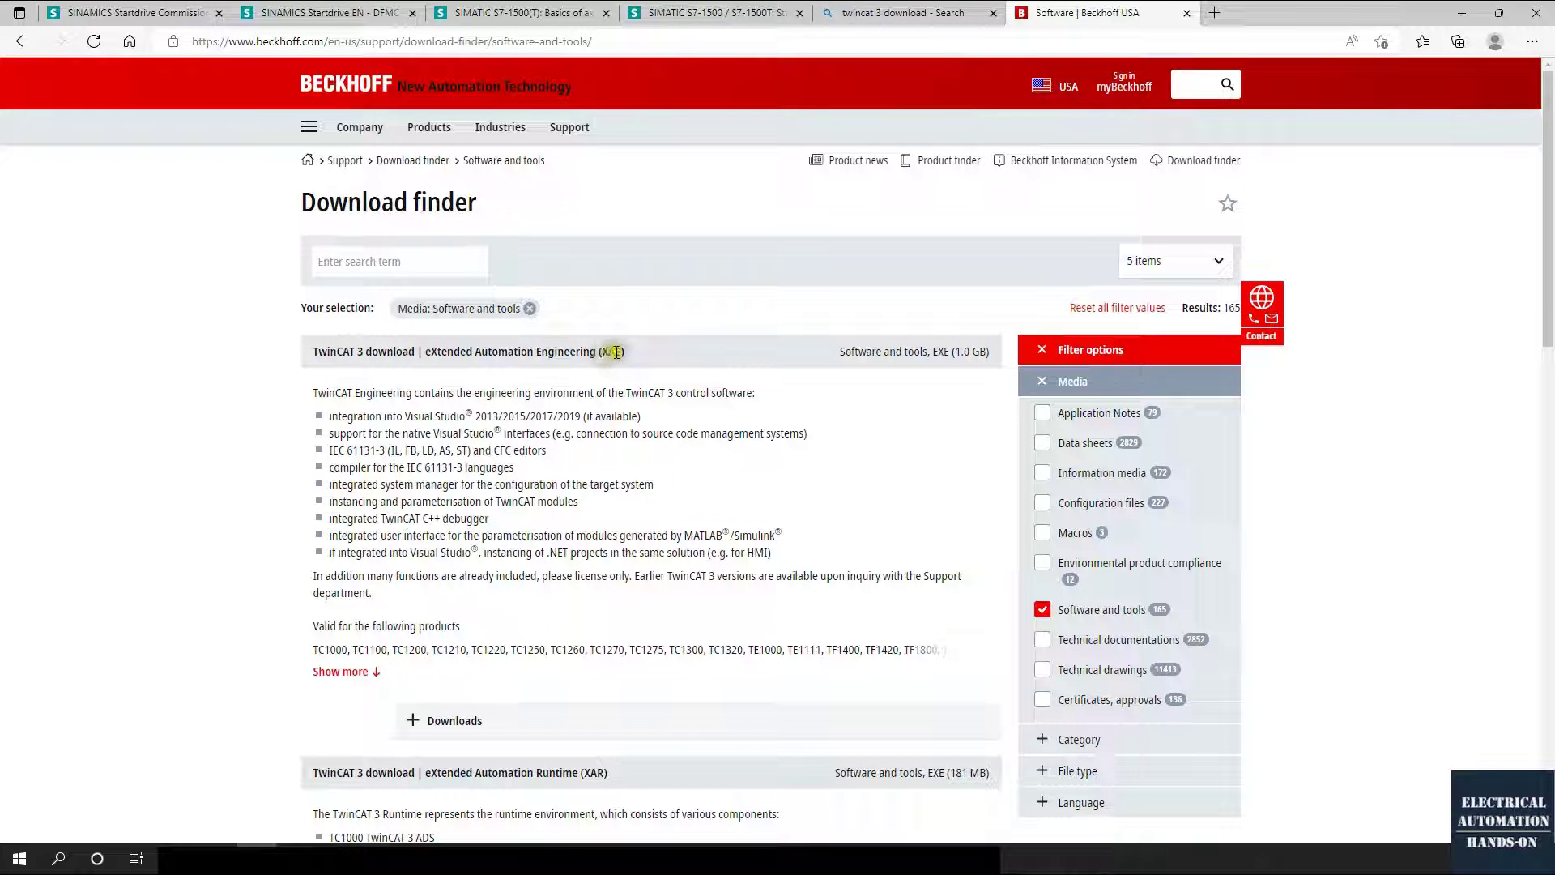
scroll(632, 510, down, 2)
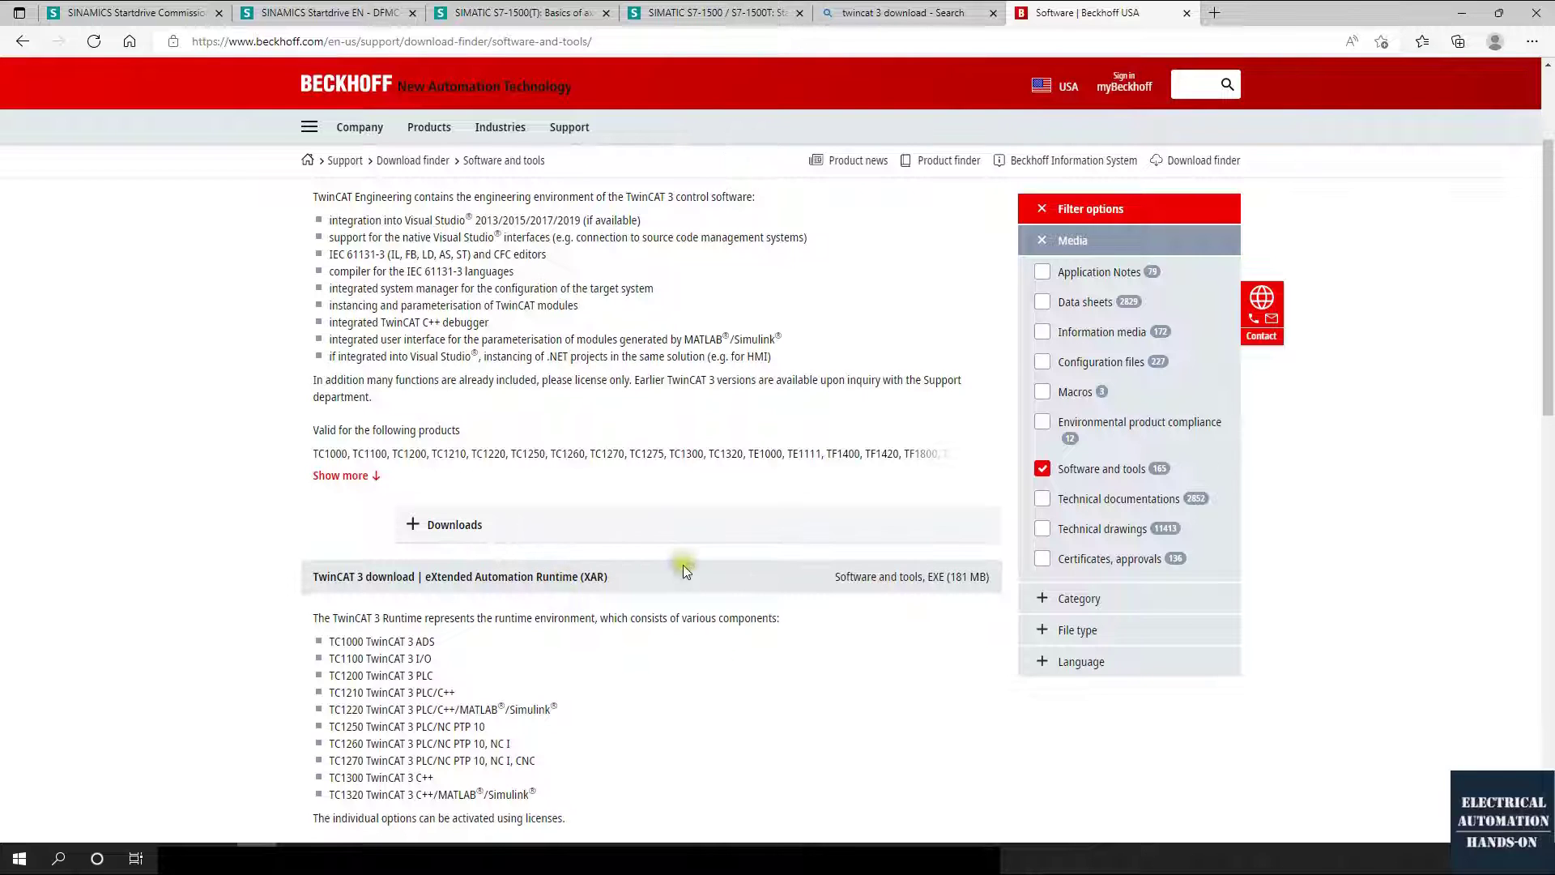
scroll(683, 570, up, 2)
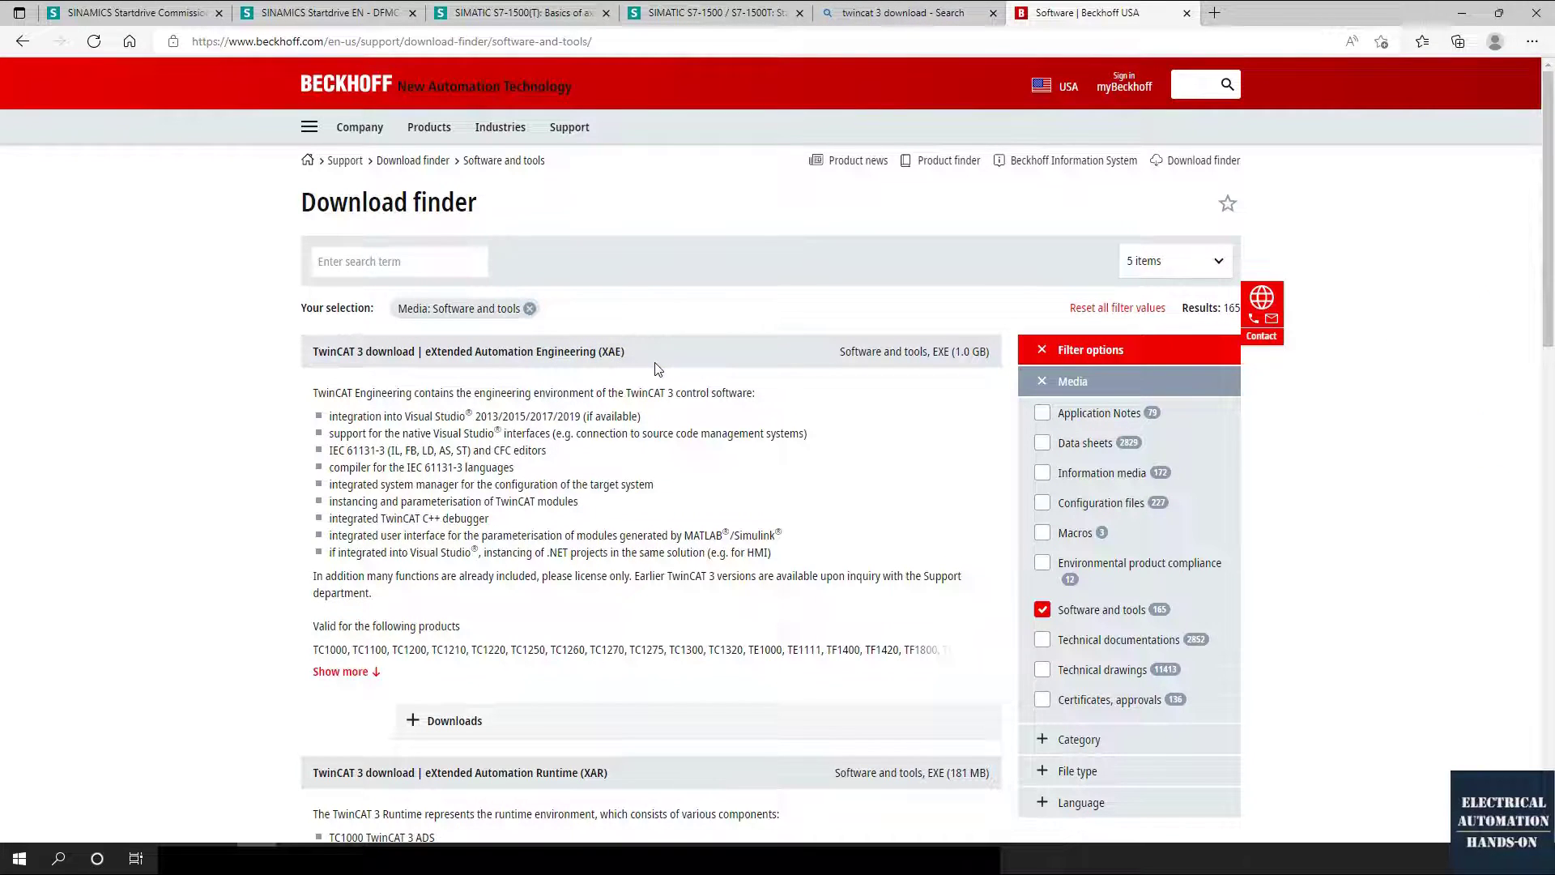
scroll(650, 458, down, 2)
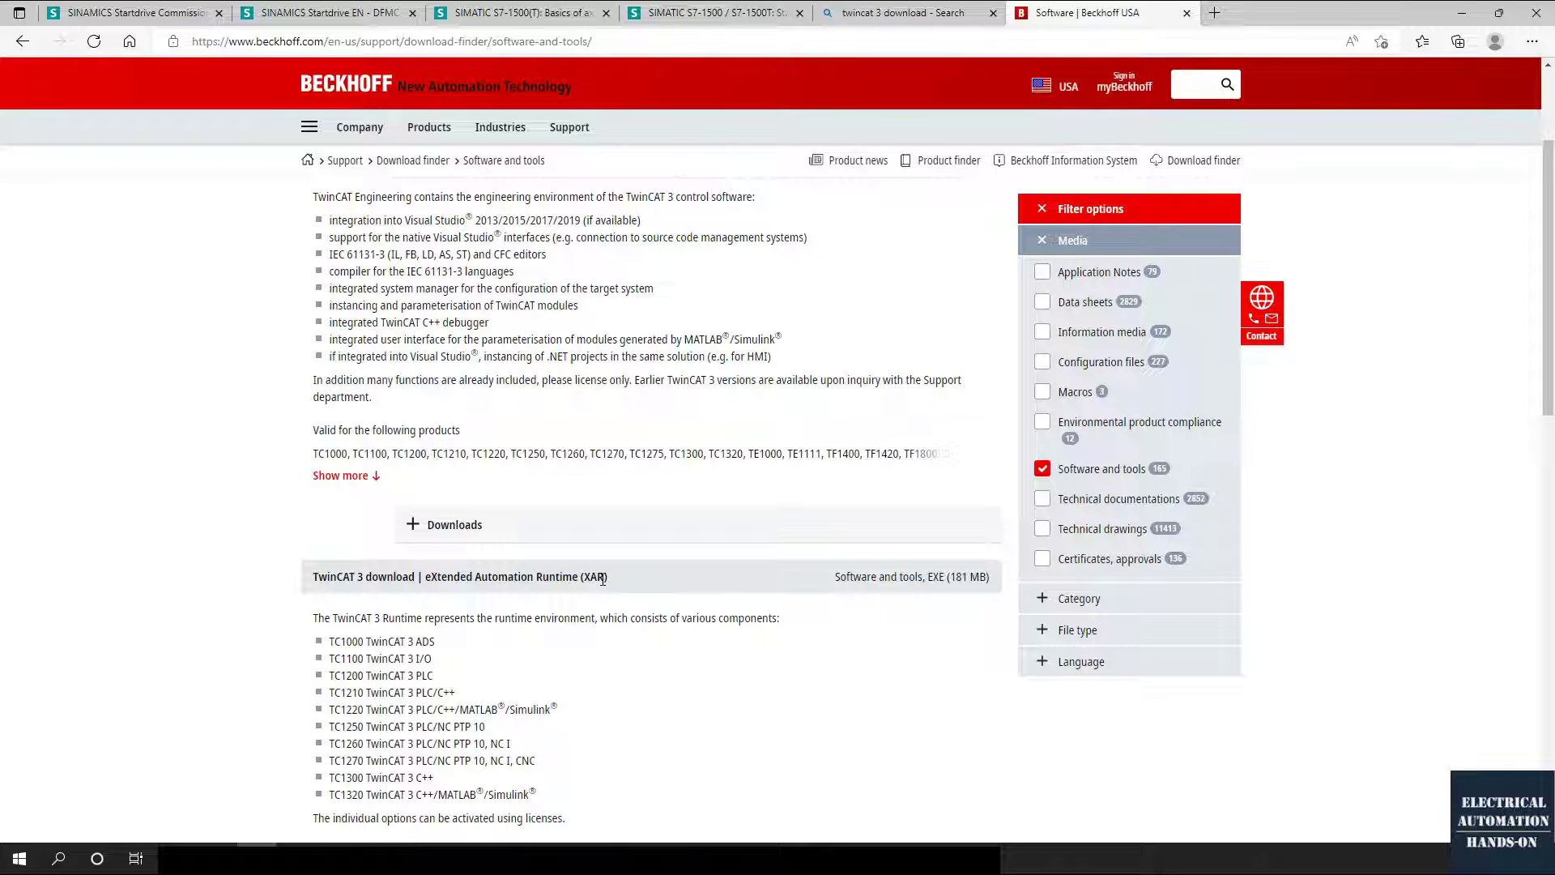
drag(604, 578, 536, 579)
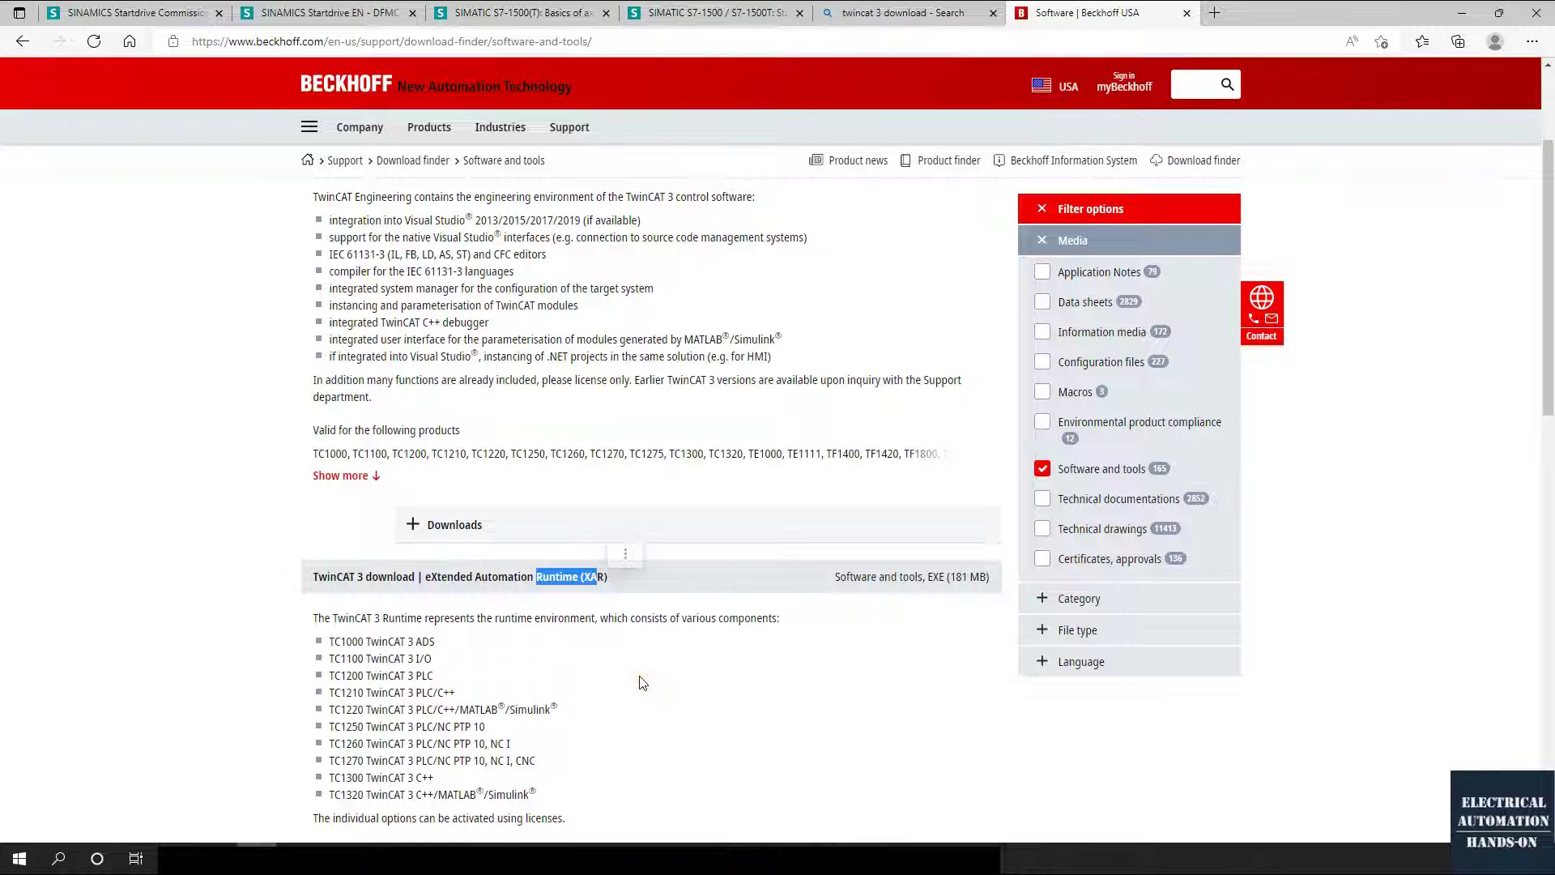
scroll(640, 683, up, 2)
scroll(639, 683, up, 1)
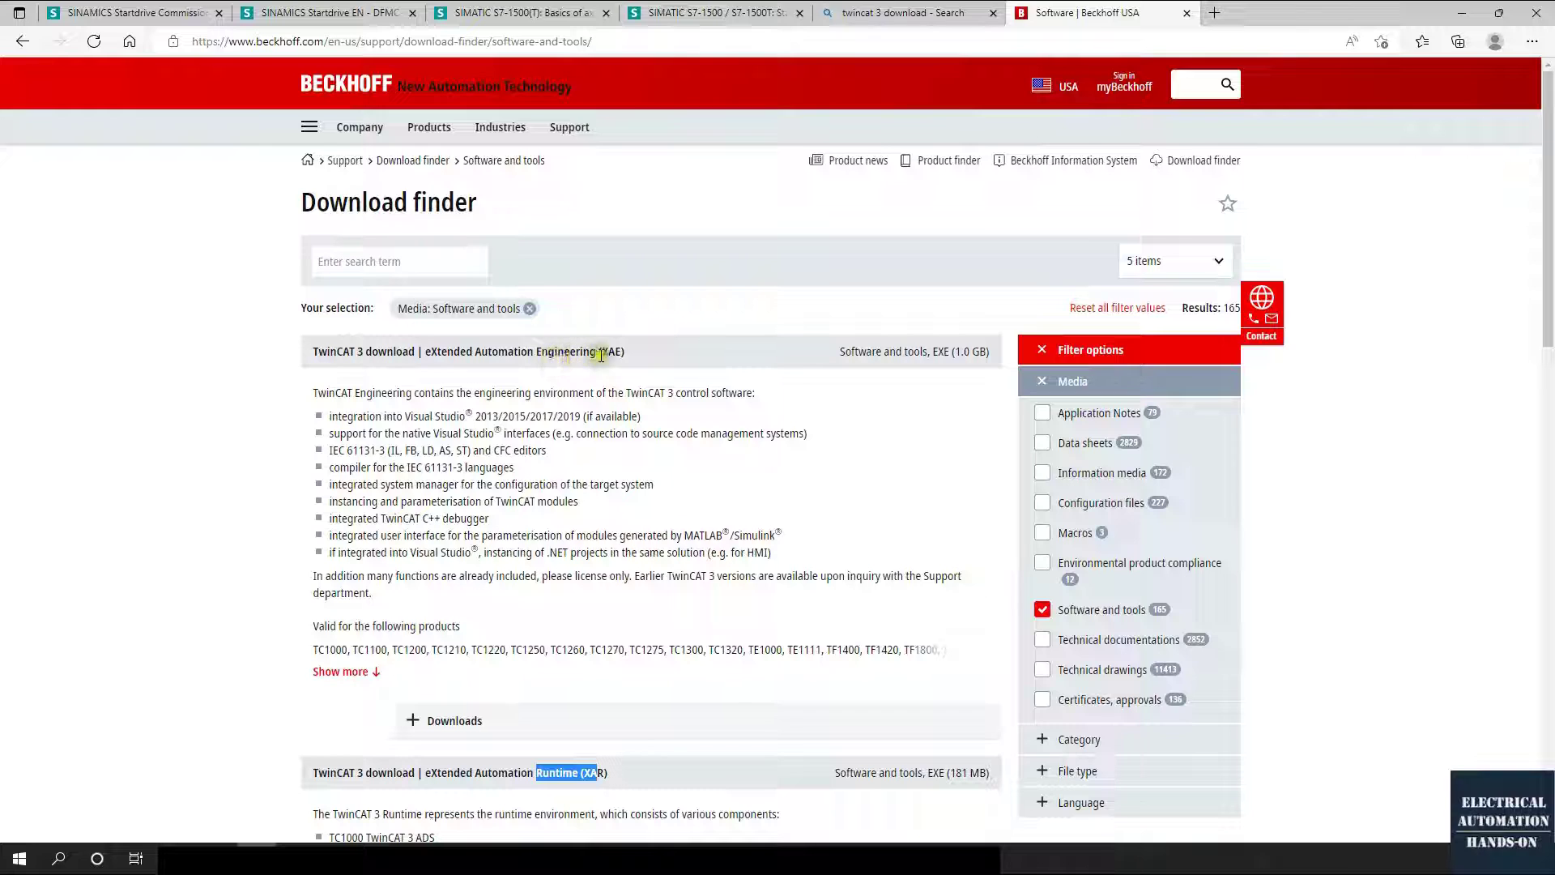
click(600, 353)
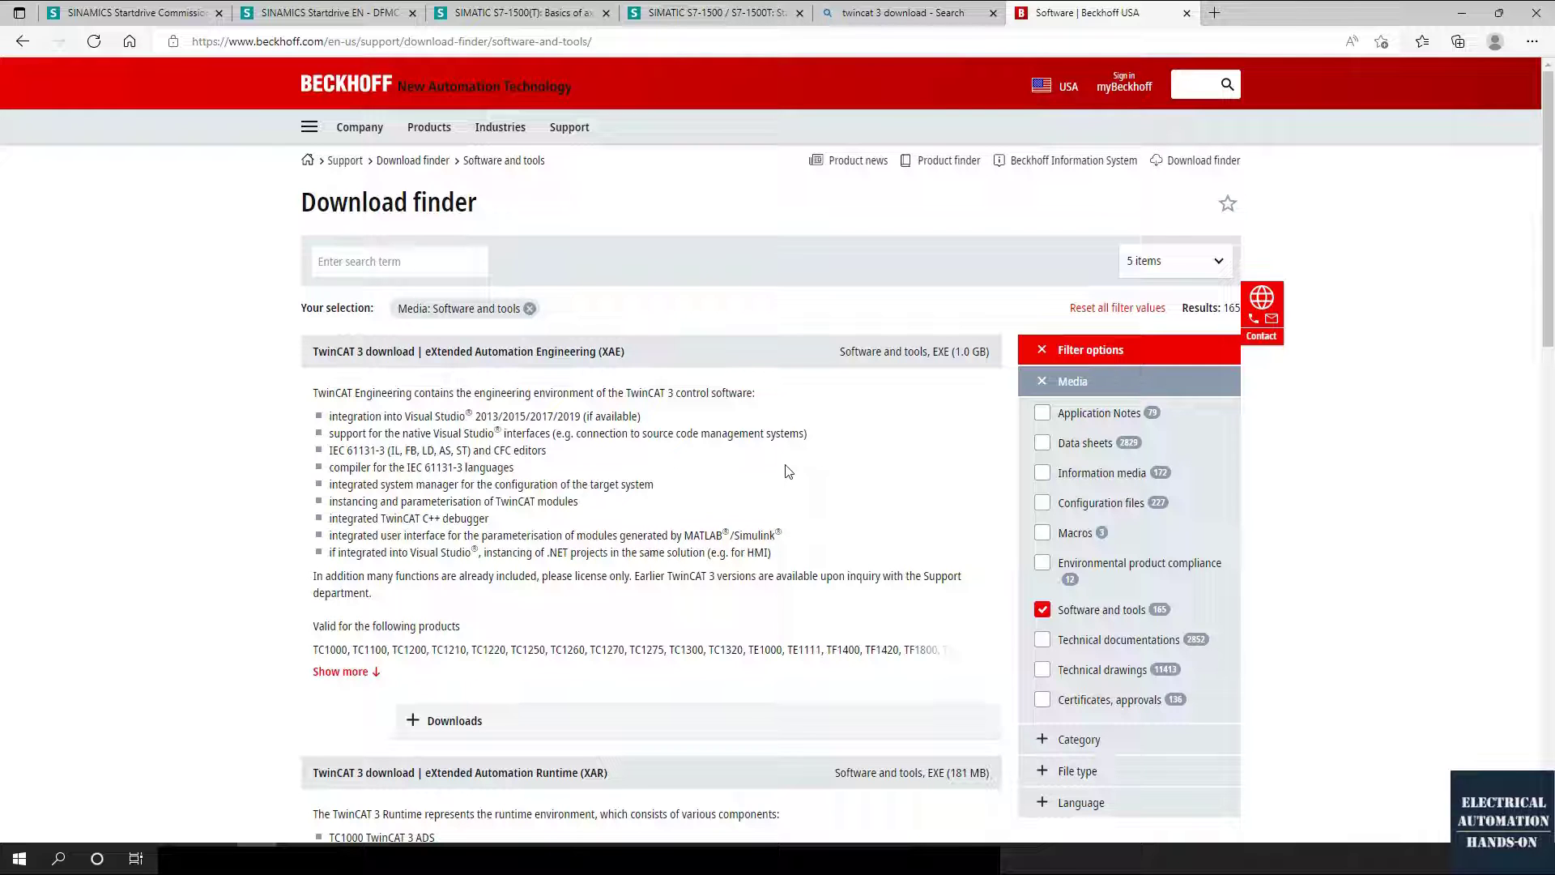
scroll(785, 471, down, 2)
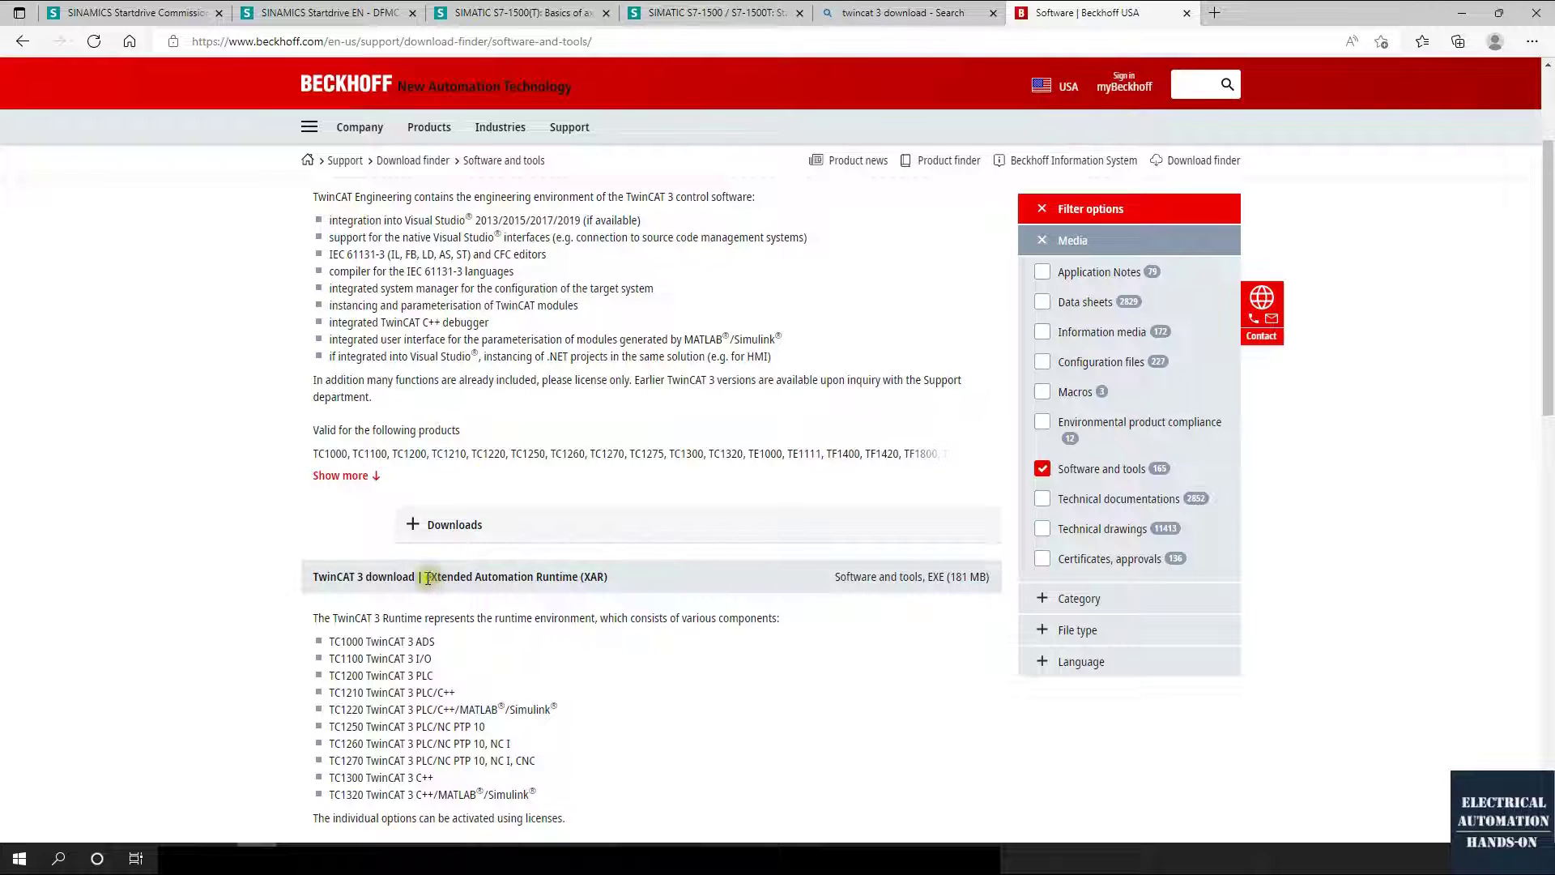
drag(425, 577, 593, 588)
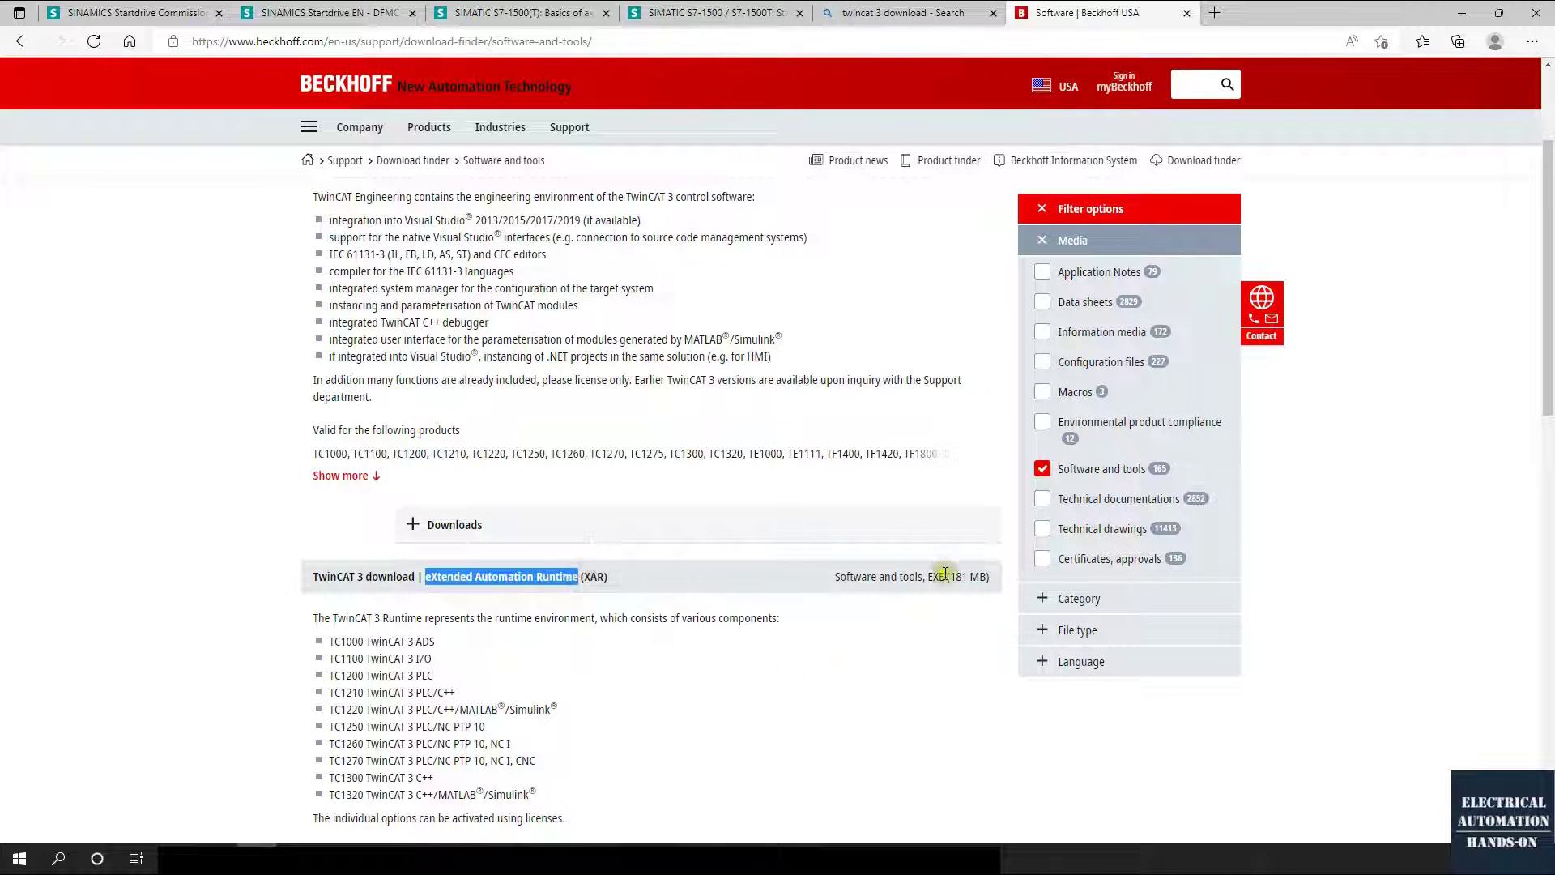
Deselect the highlighted eXtended Automation Runtime text near the XAE entry.
click(949, 651)
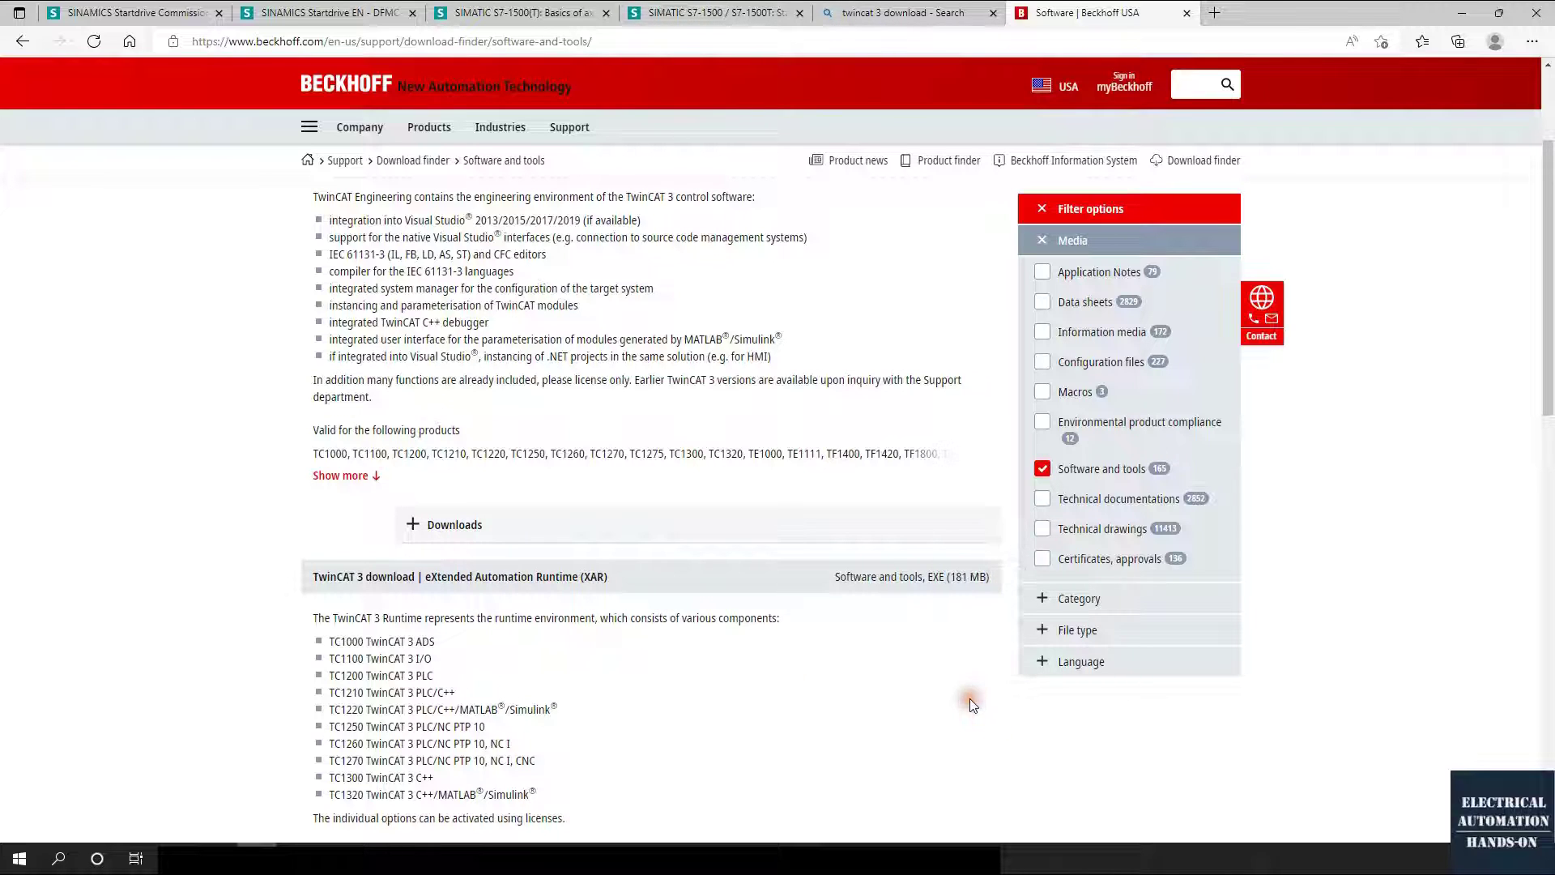
scroll(970, 704, up, 2)
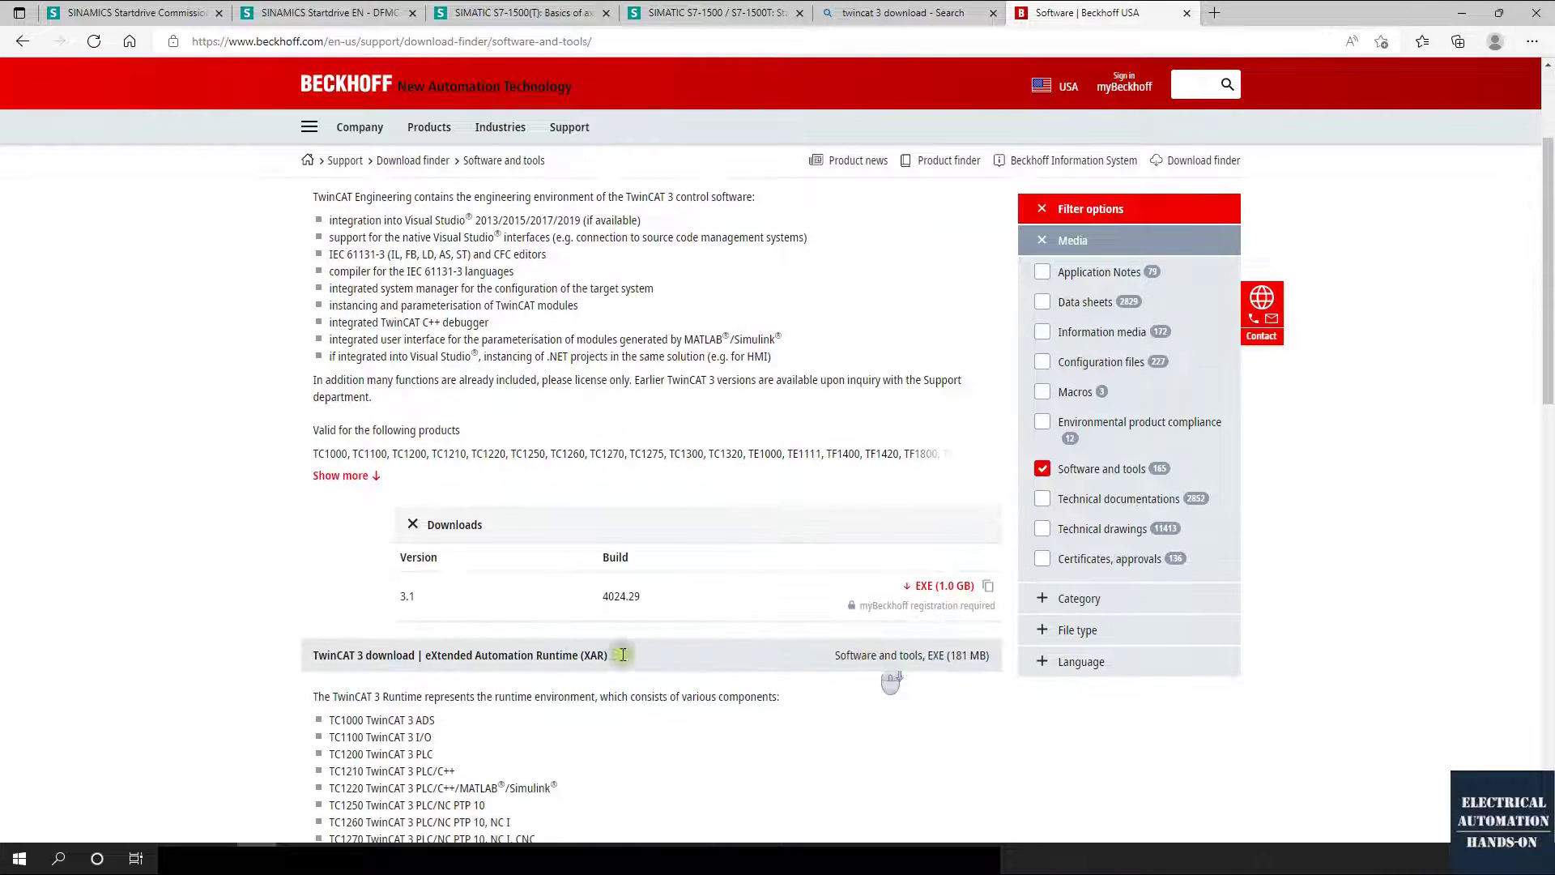
Download the 1.0 GB TwinCAT 3 XAE 3.1.4024.29 installer, TC31-FULL-Setup.exe.
click(704, 600)
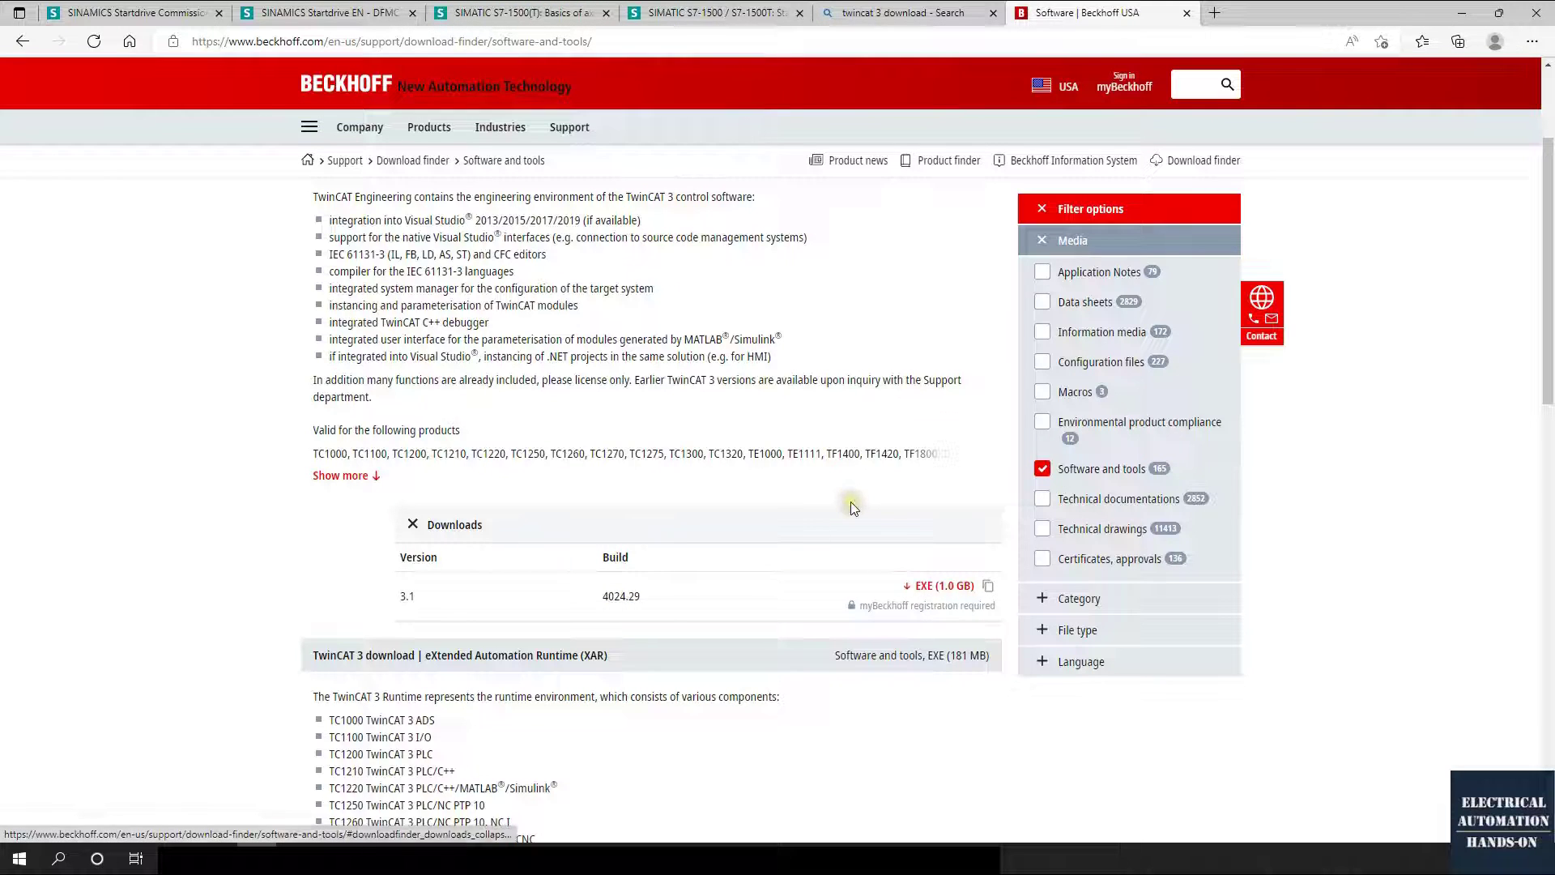
drag(606, 595, 633, 599)
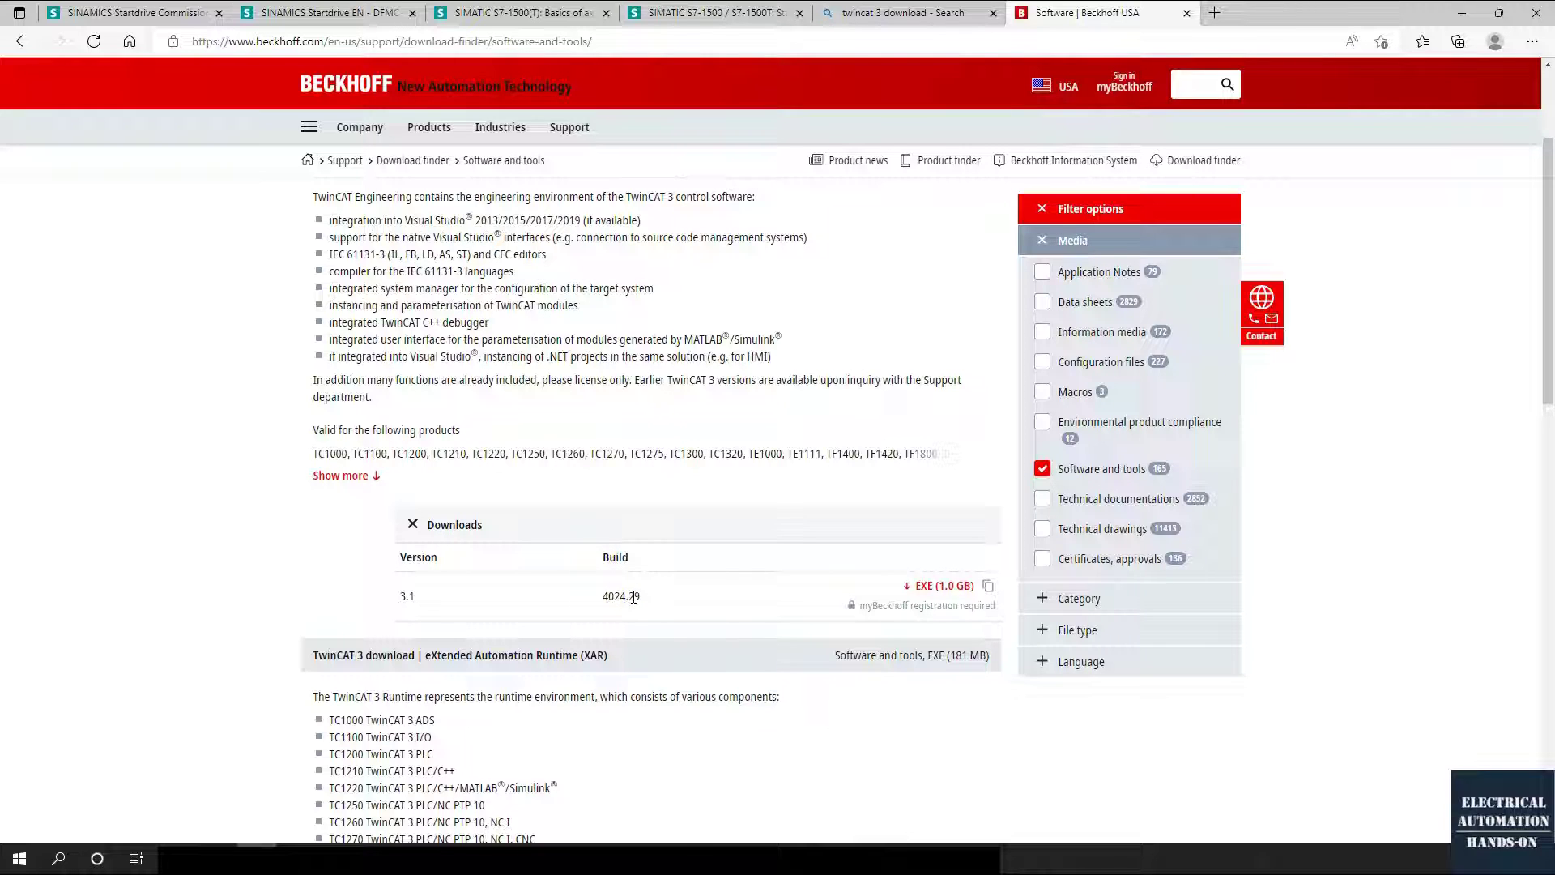
click(698, 603)
click(942, 586)
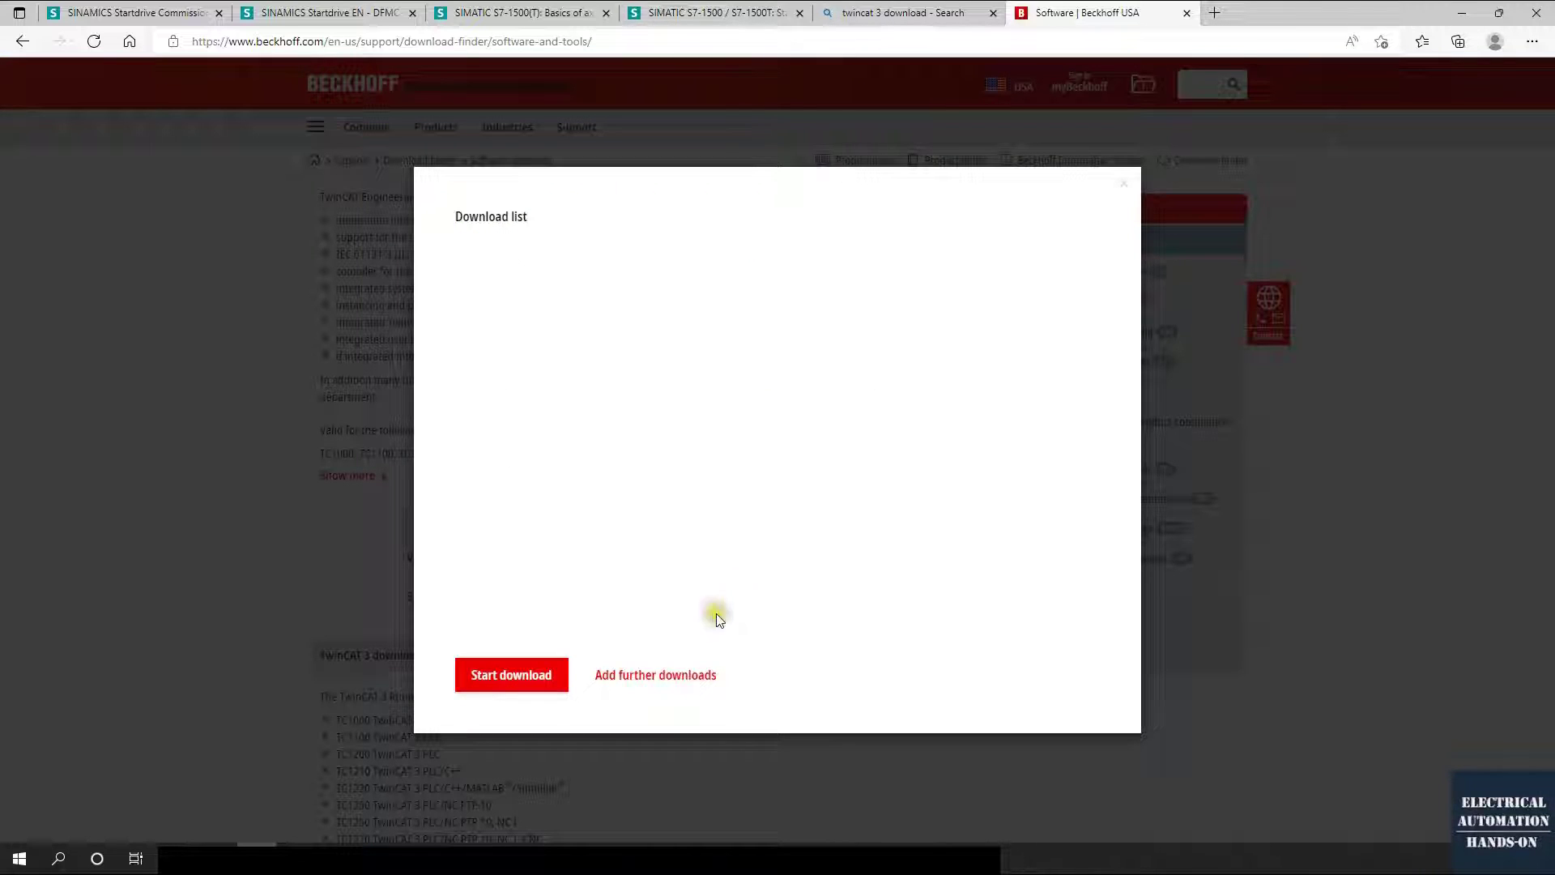
click(514, 672)
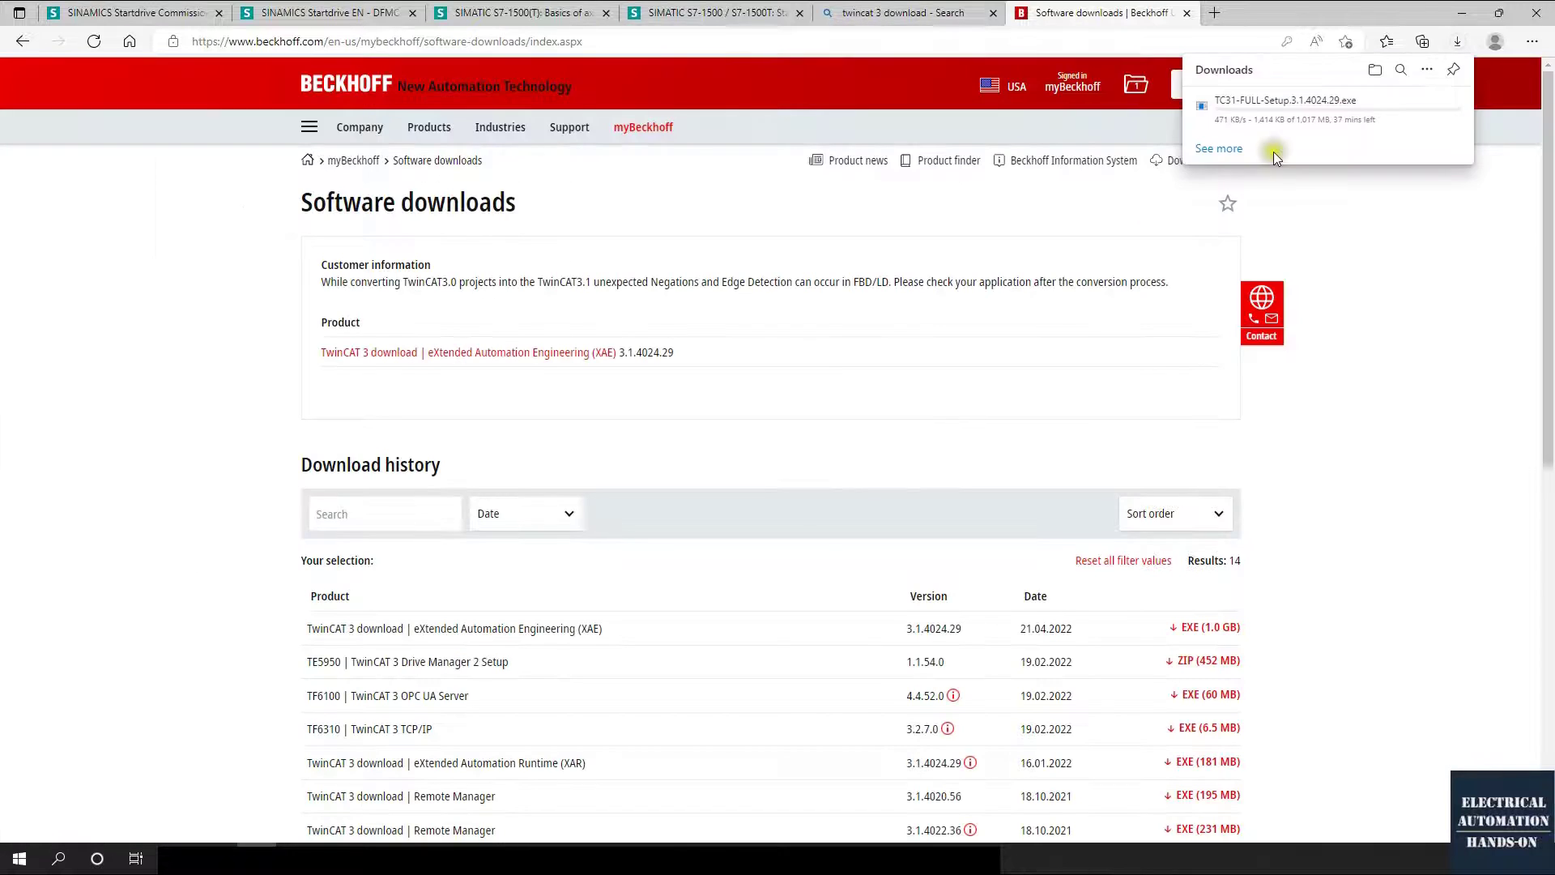
click(967, 364)
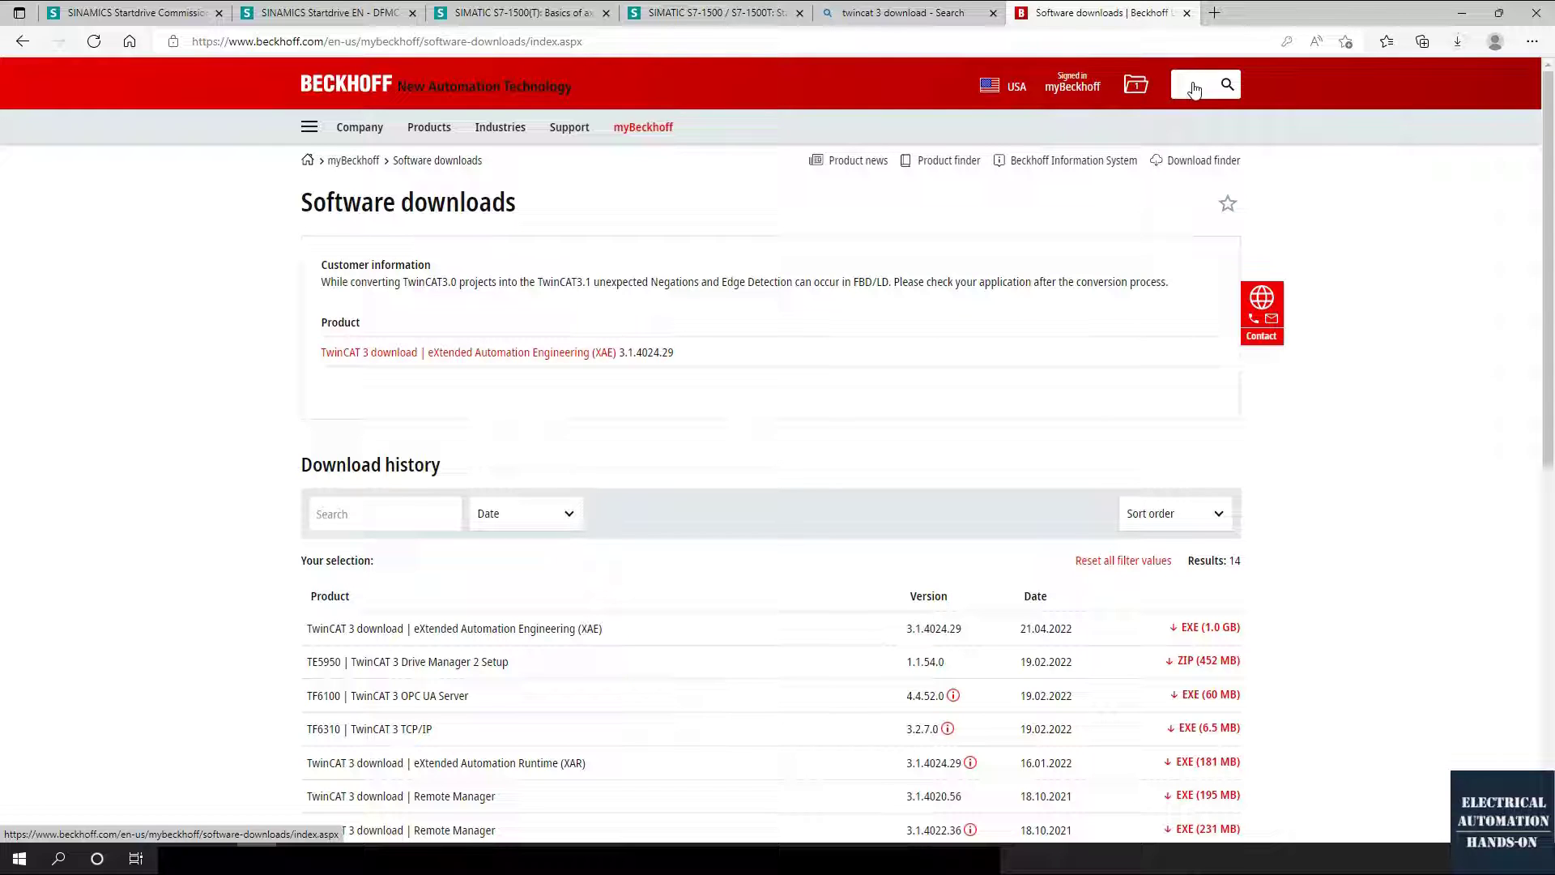
click(1194, 89)
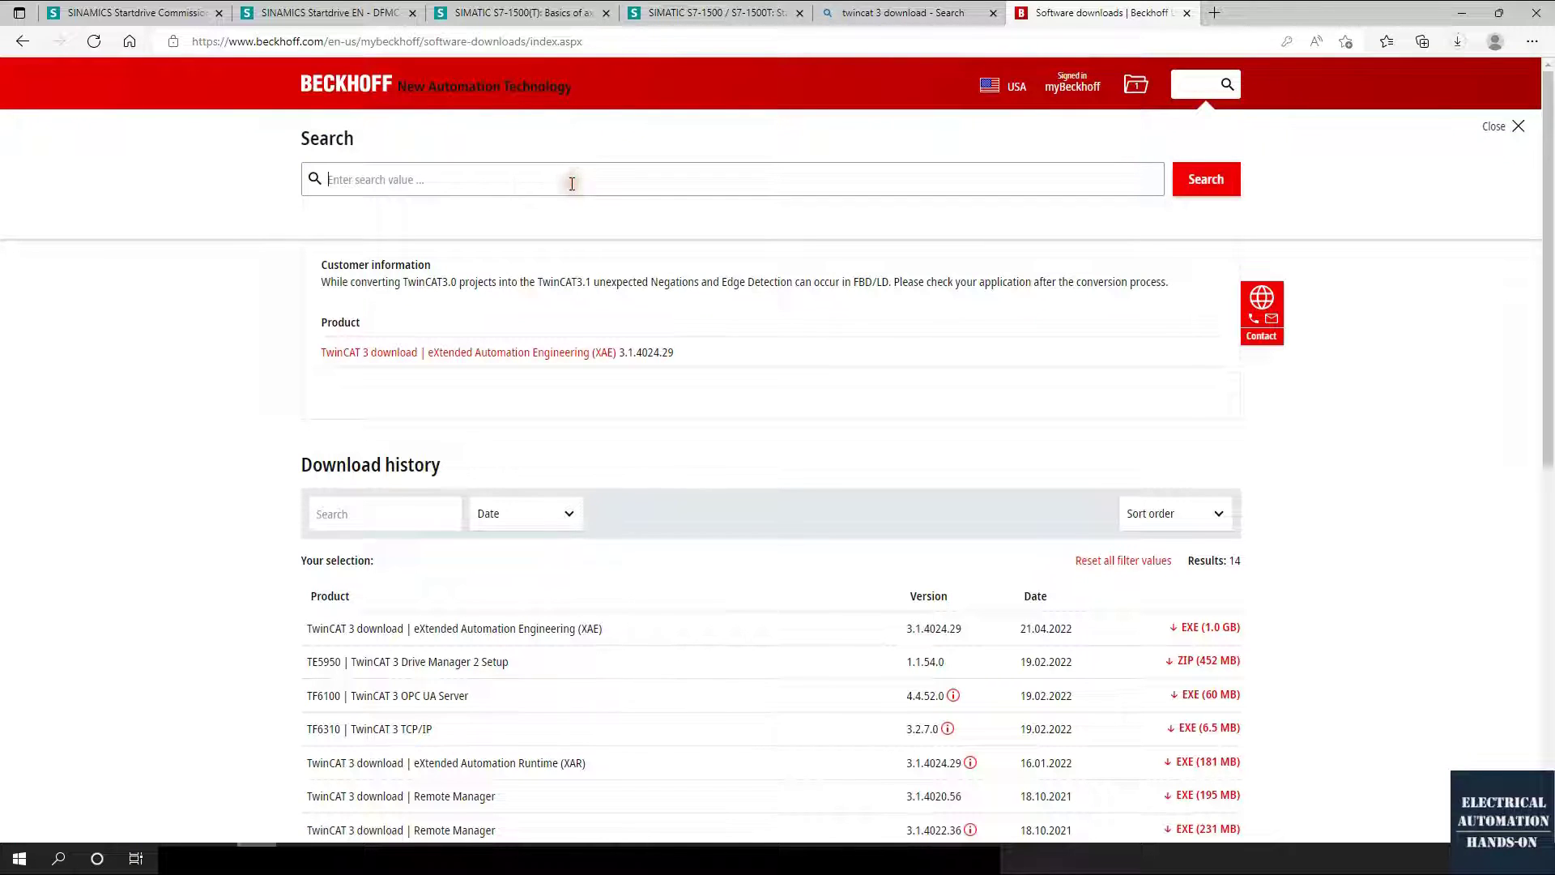
text(TF6100)
Search the Beckhoff site for TF6100 and open the TwinCAT 3 OPC UA product page.
click(1200, 179)
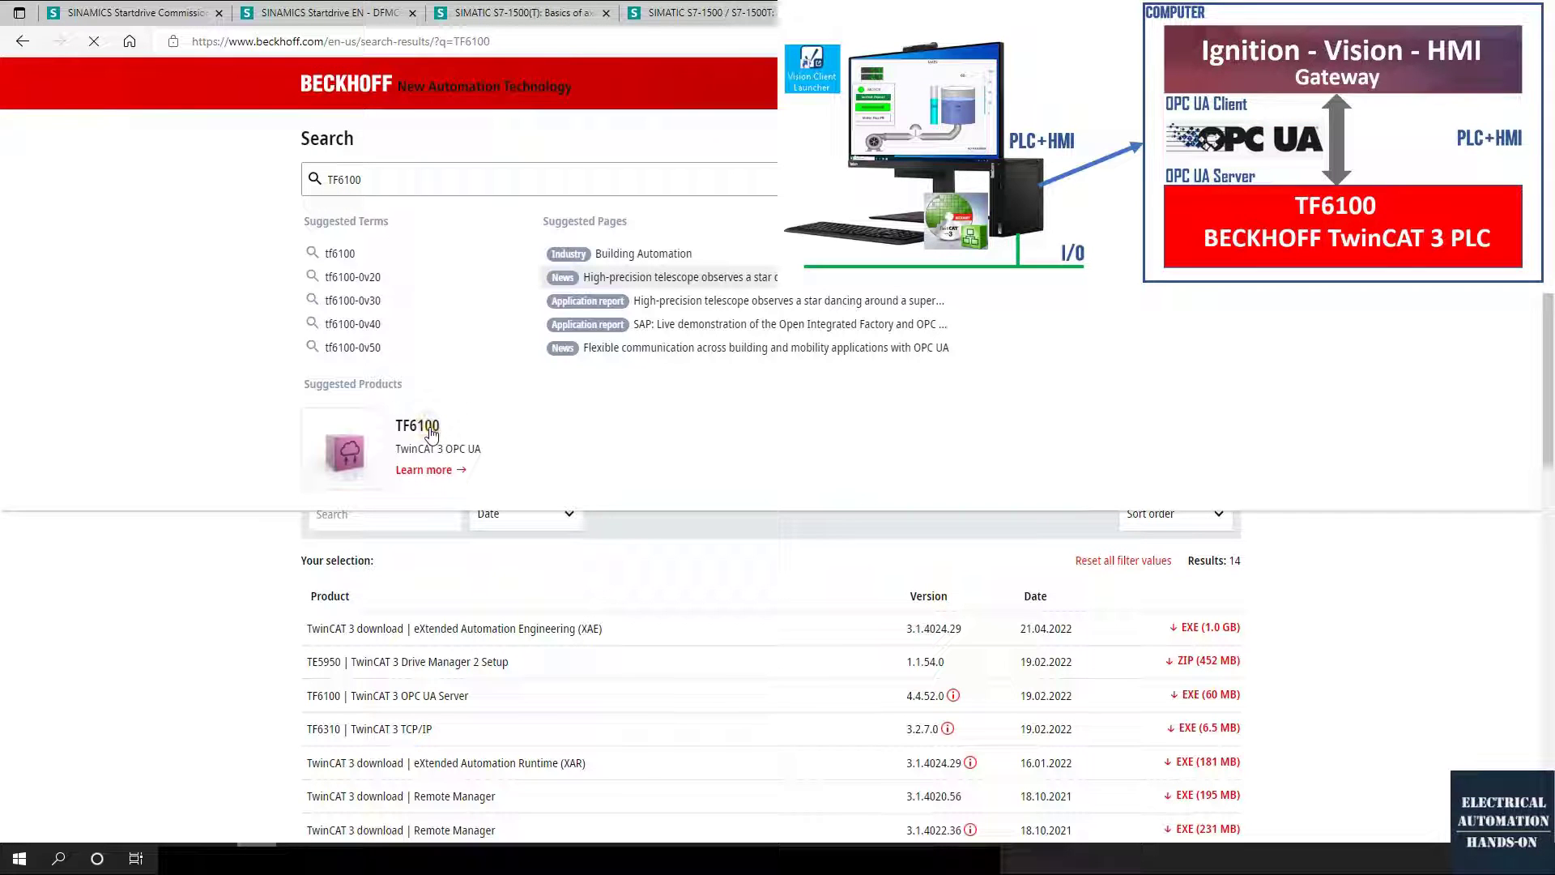
click(431, 435)
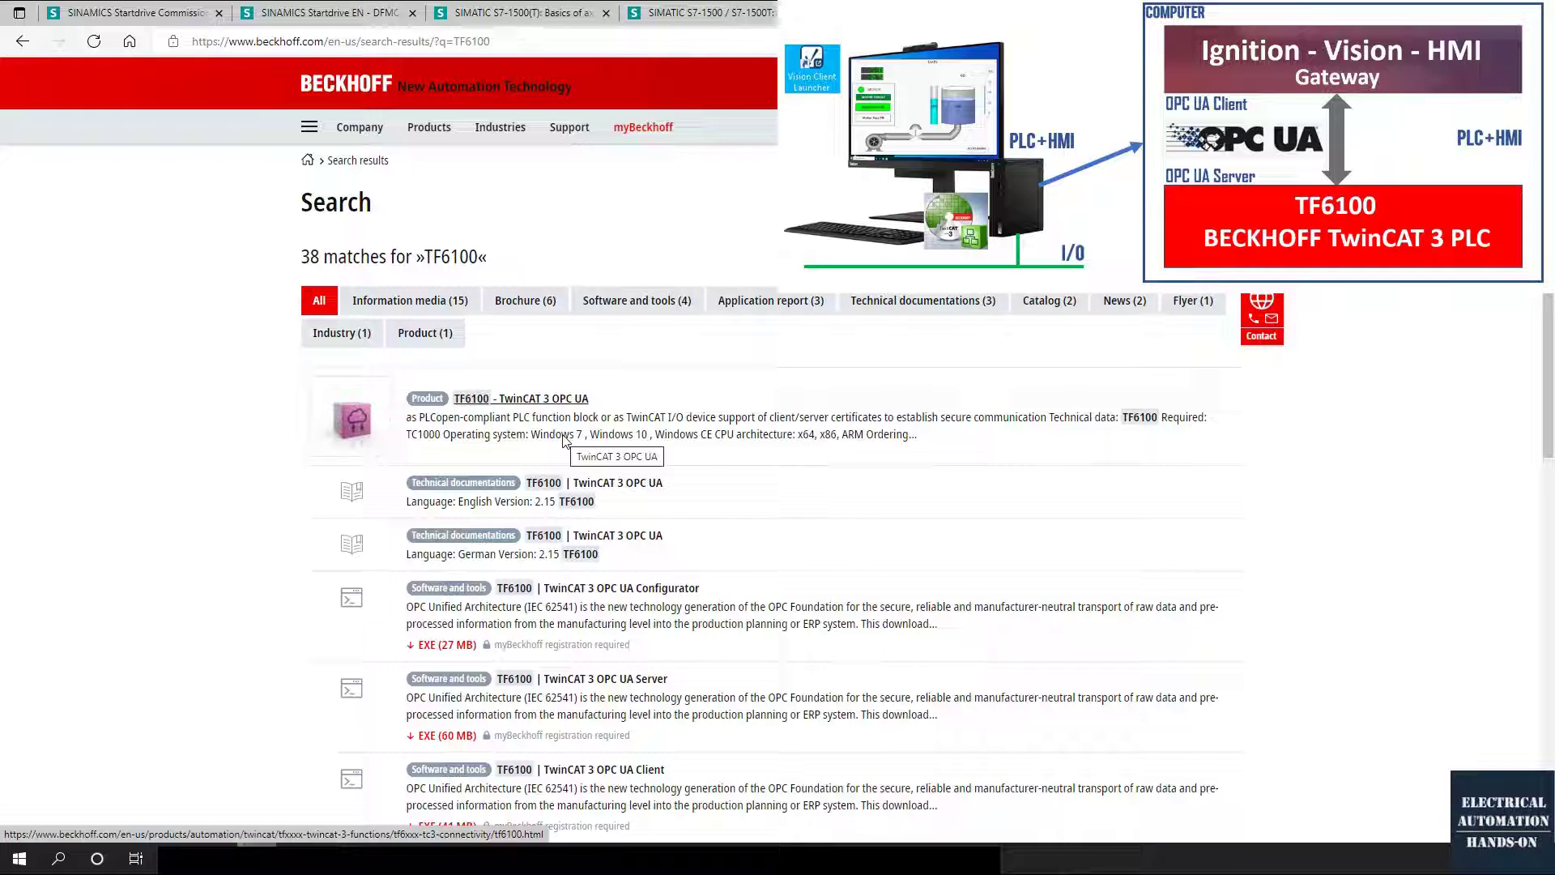
click(521, 399)
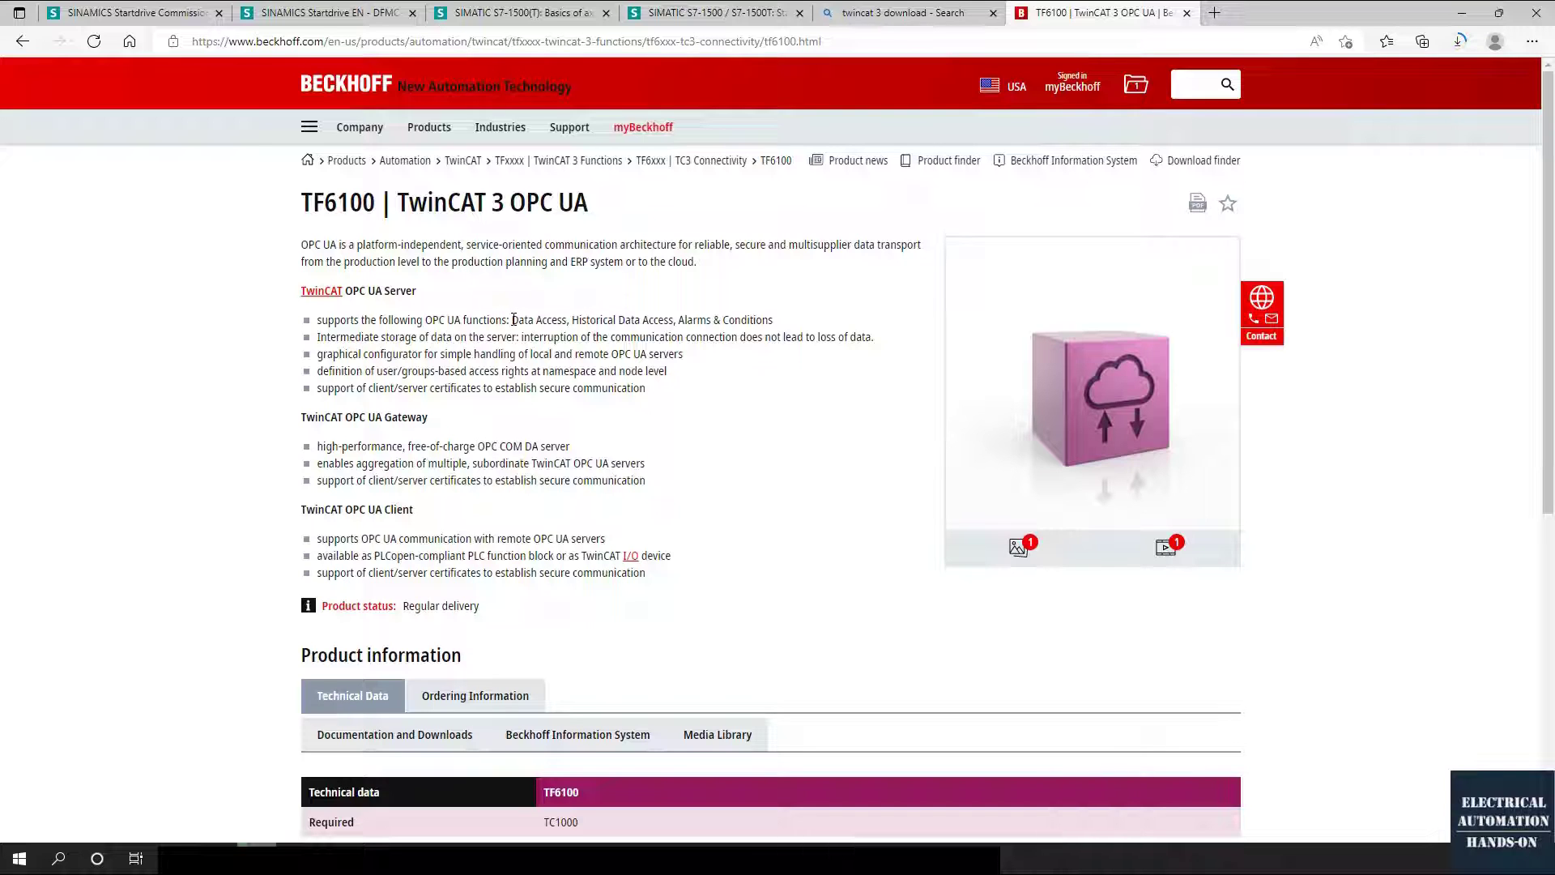
scroll(590, 445, down, 2)
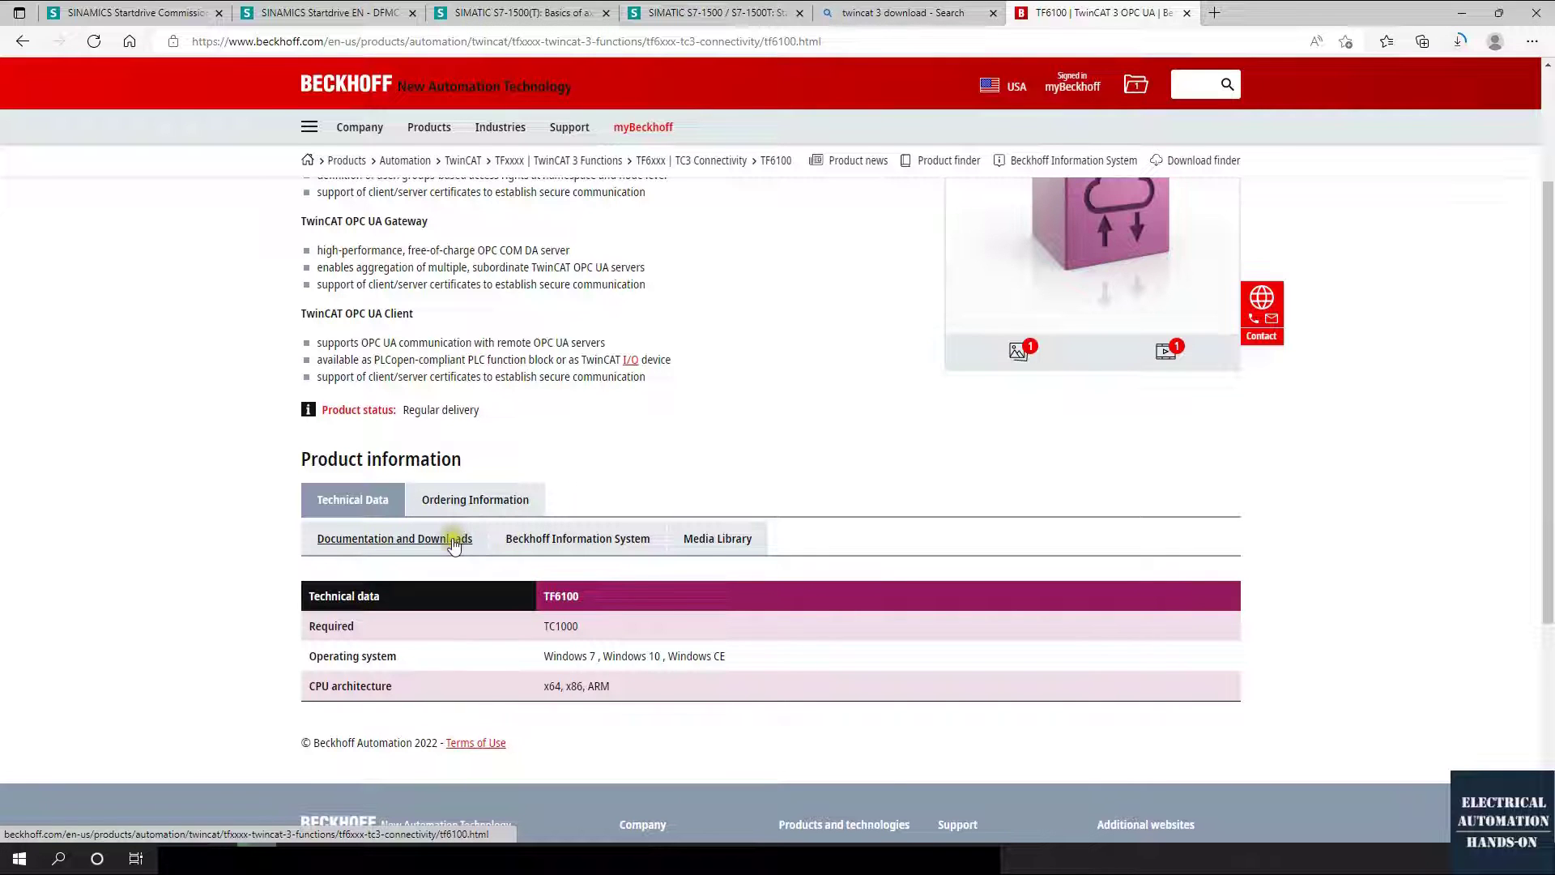
Show TF6100's Documentation and Downloads, expanding Software and tools to list the OPC UA installers.
click(452, 541)
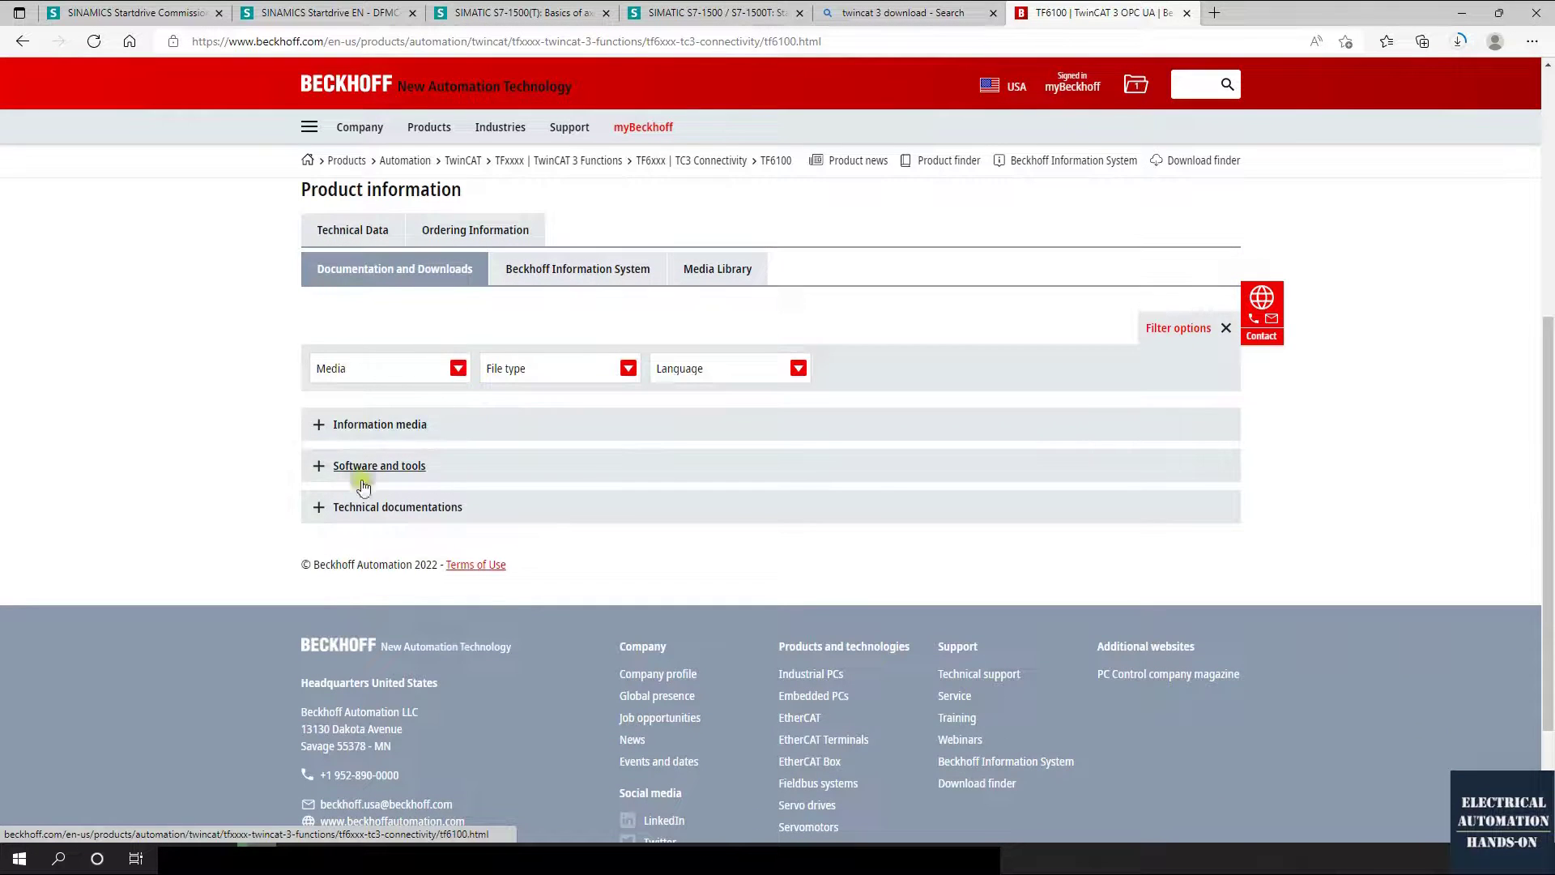
click(352, 468)
scroll(382, 507, down, 2)
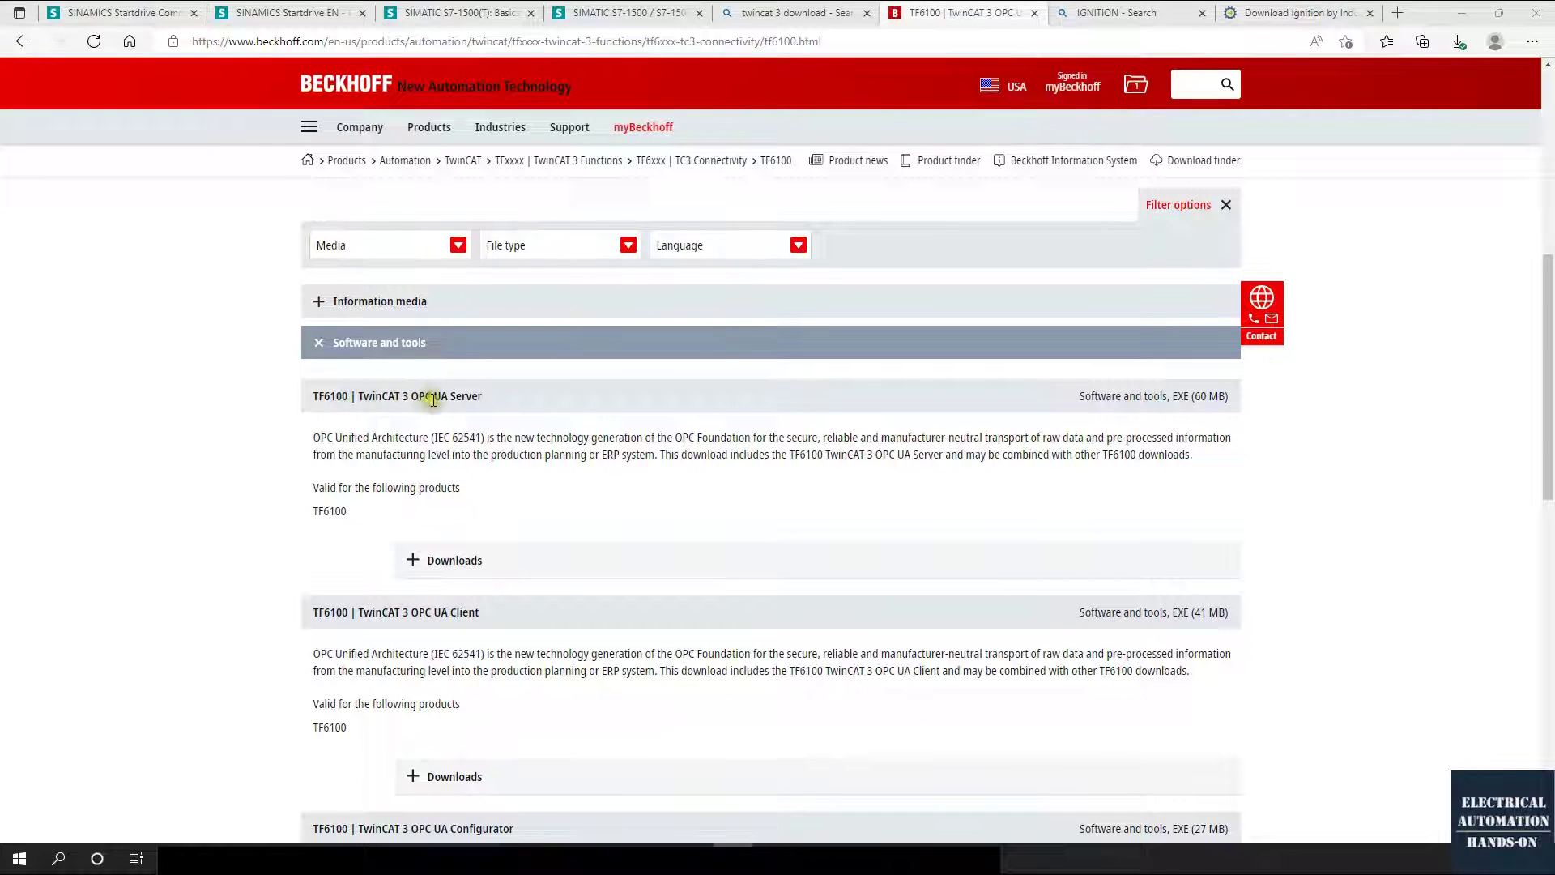
scroll(492, 391, down, 2)
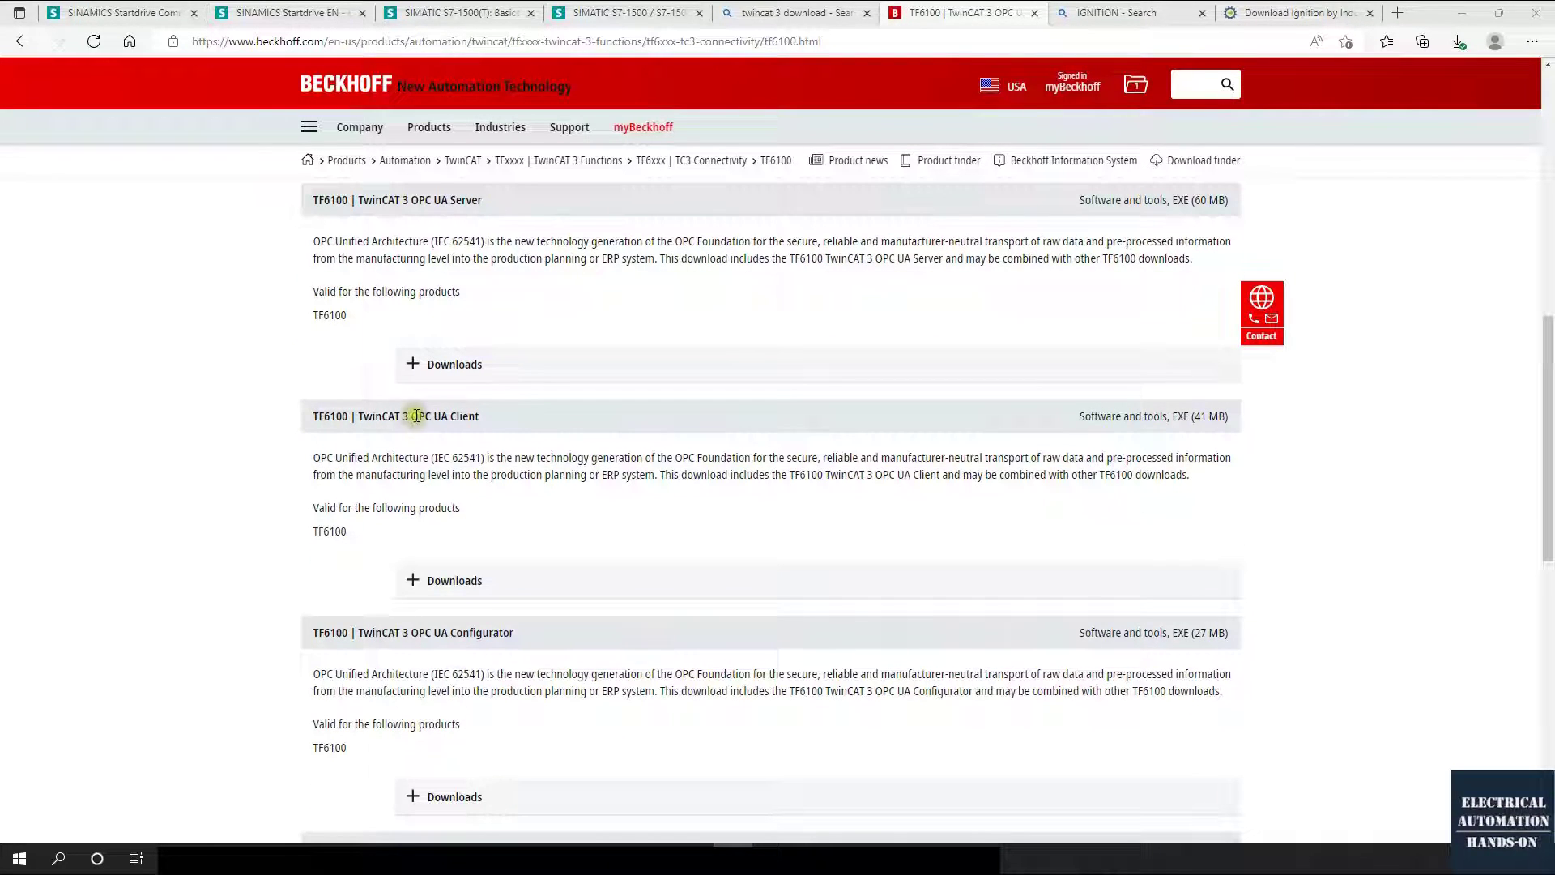
scroll(455, 416, down, 2)
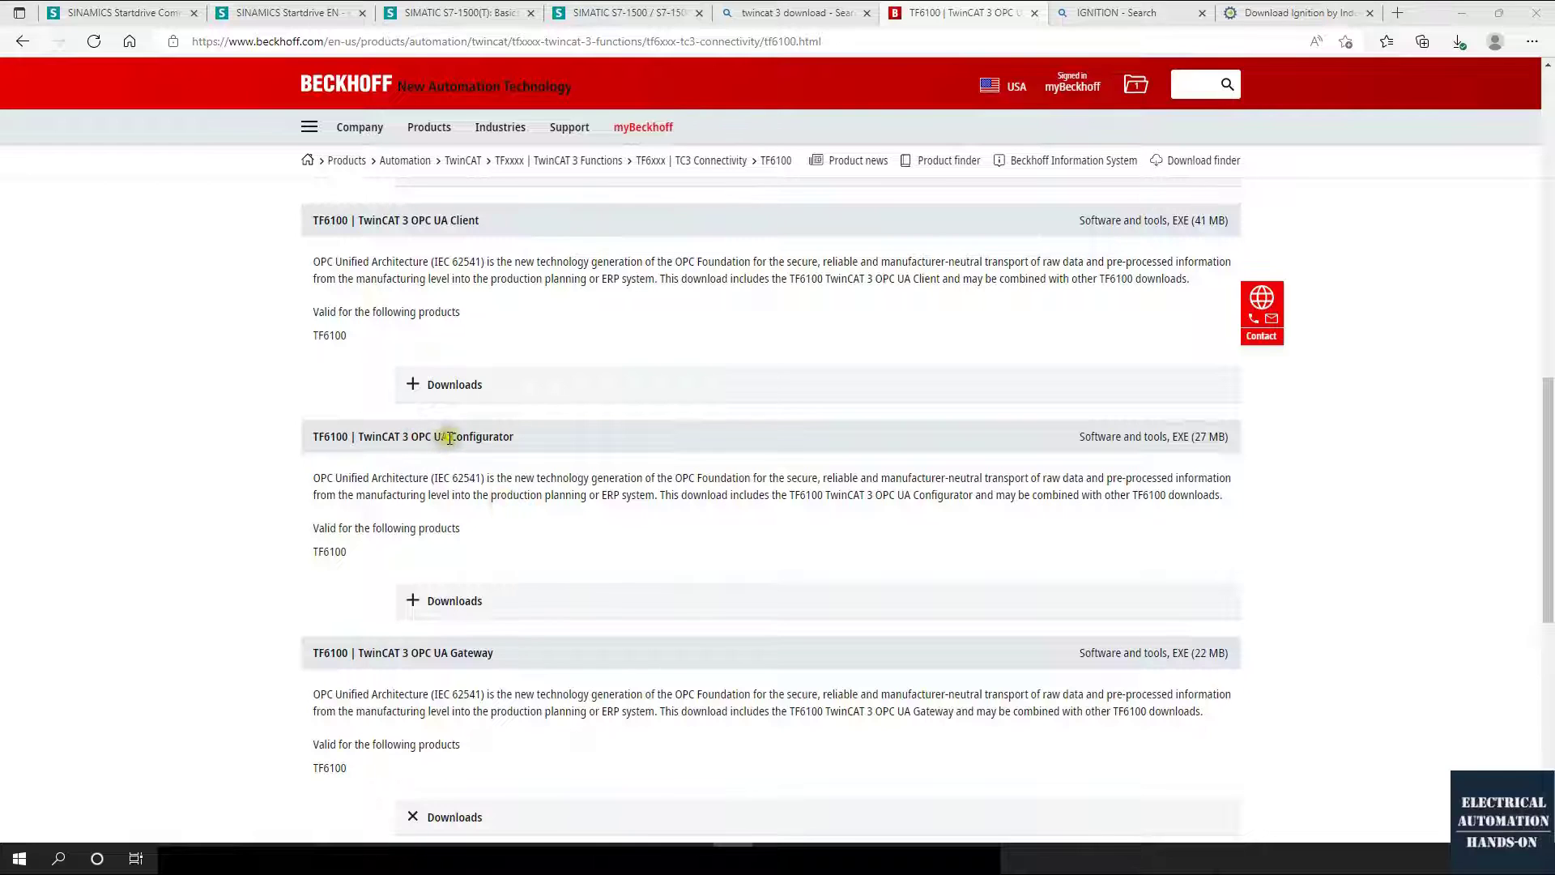
scroll(510, 440, down, 2)
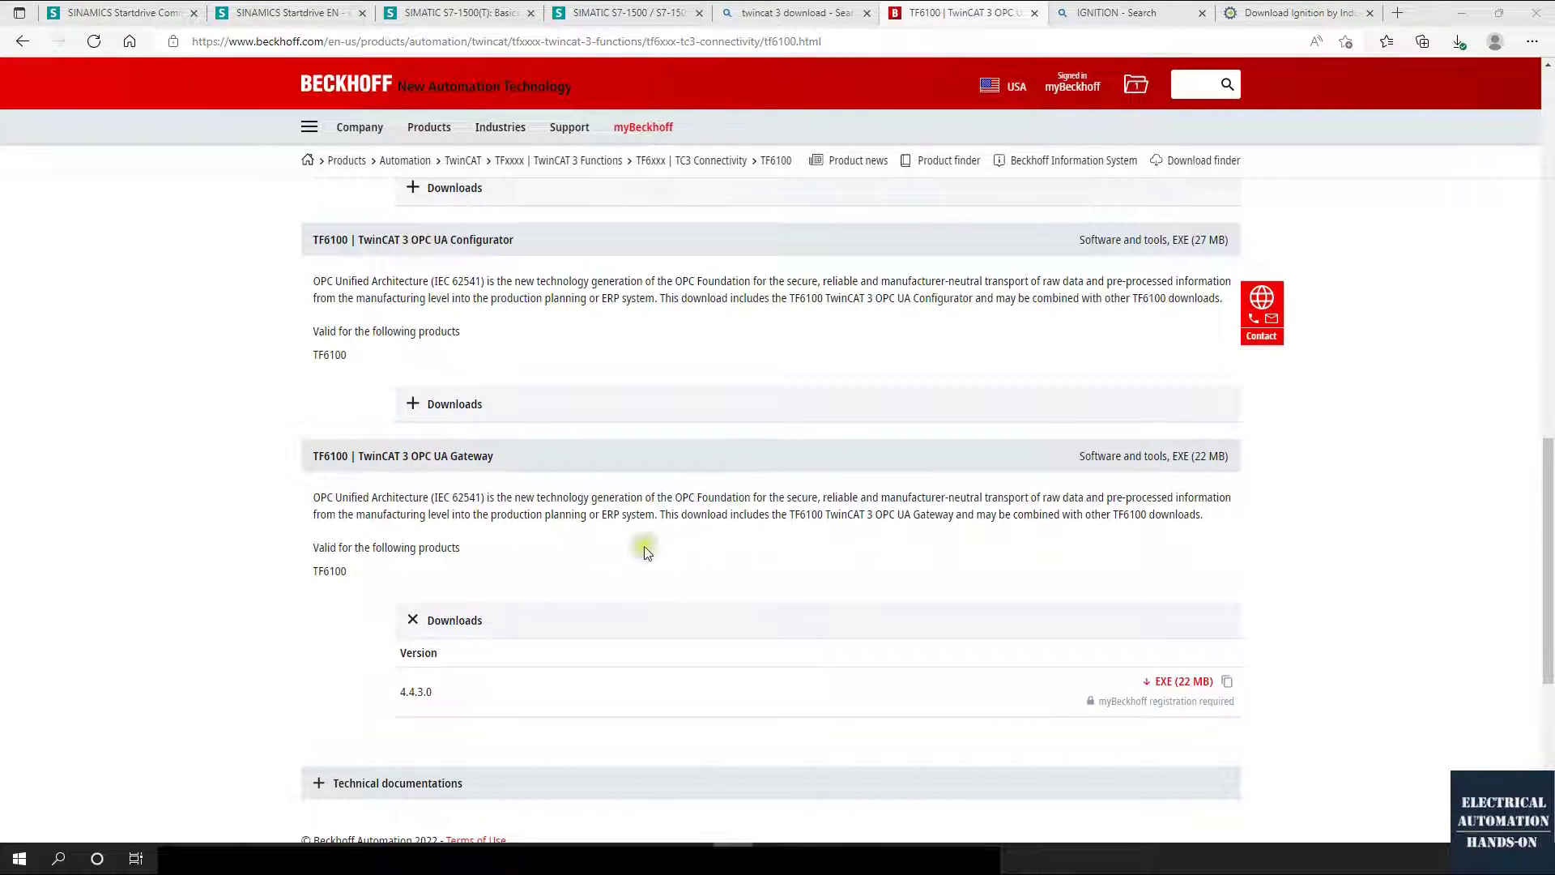
scroll(923, 425, up, 2)
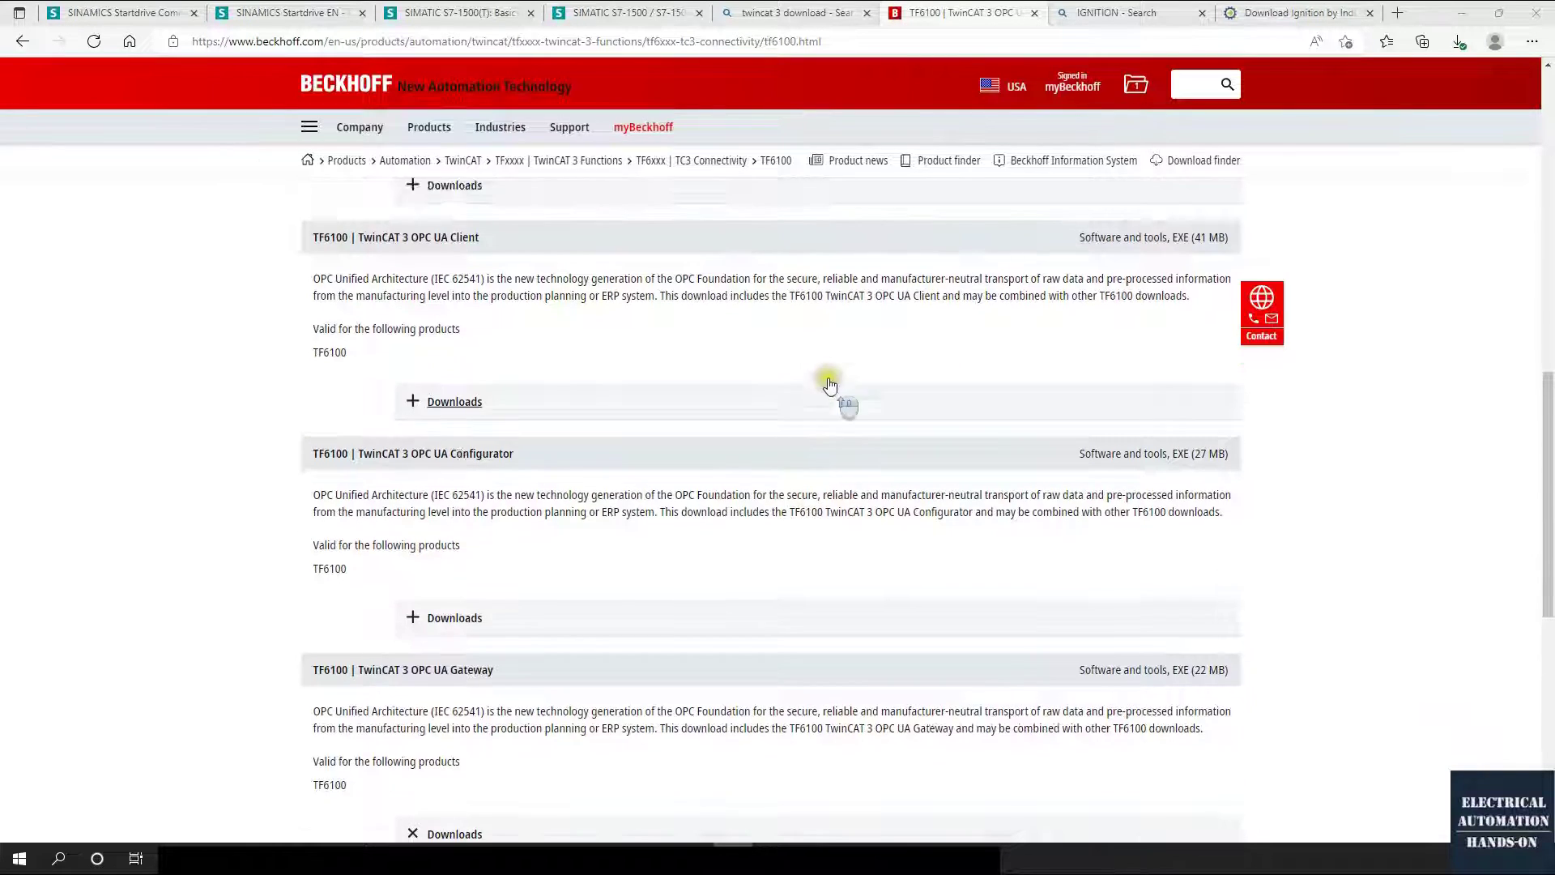
scroll(777, 411, up, 2)
scroll(703, 416, up, 2)
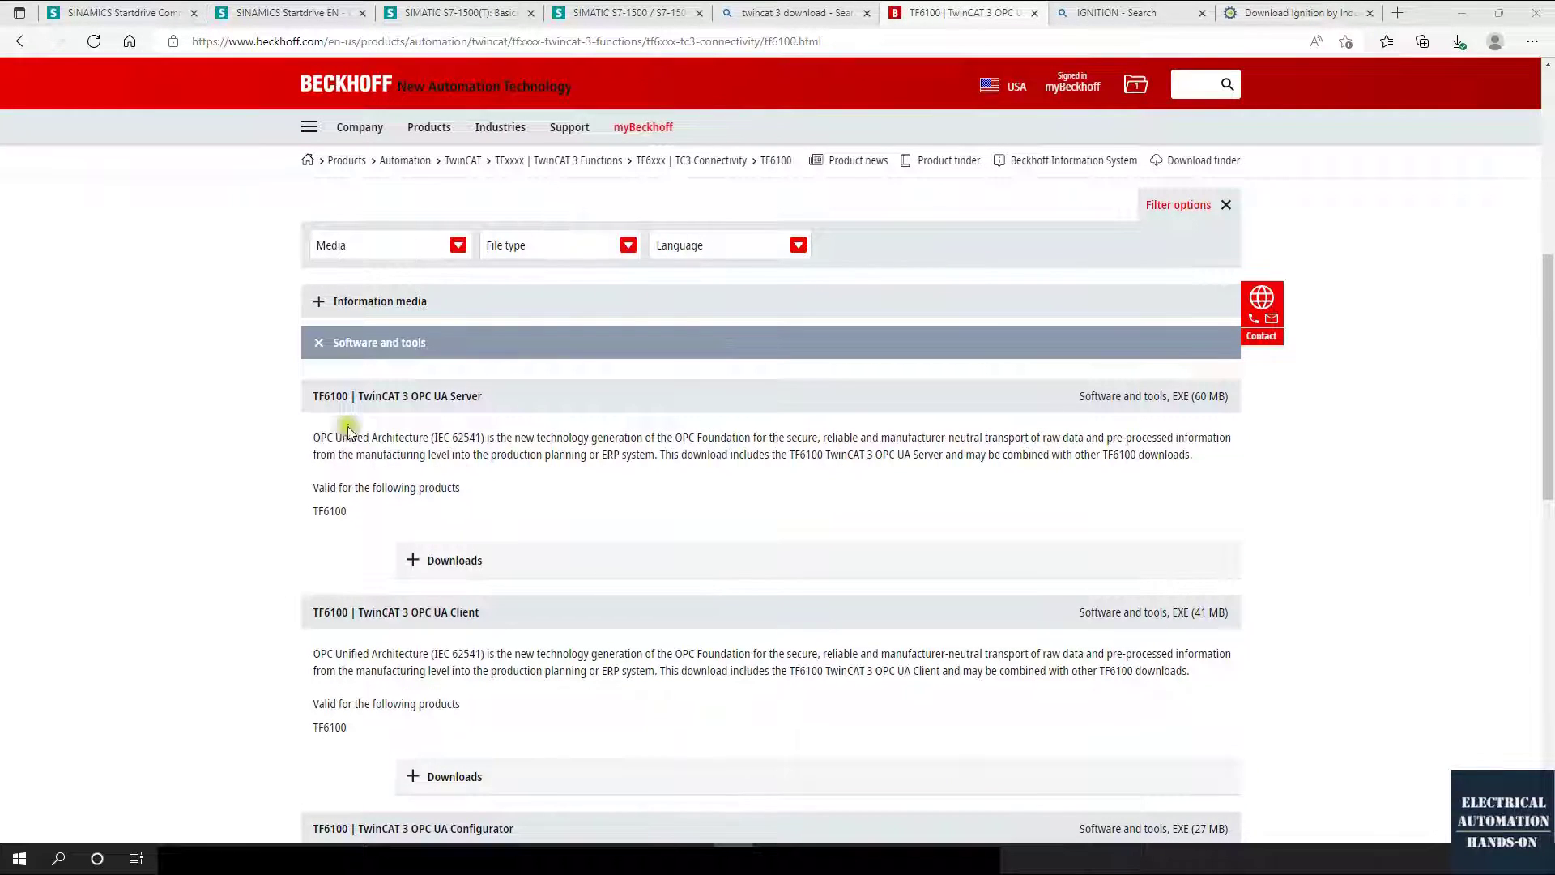
click(375, 489)
scroll(456, 422, down, 2)
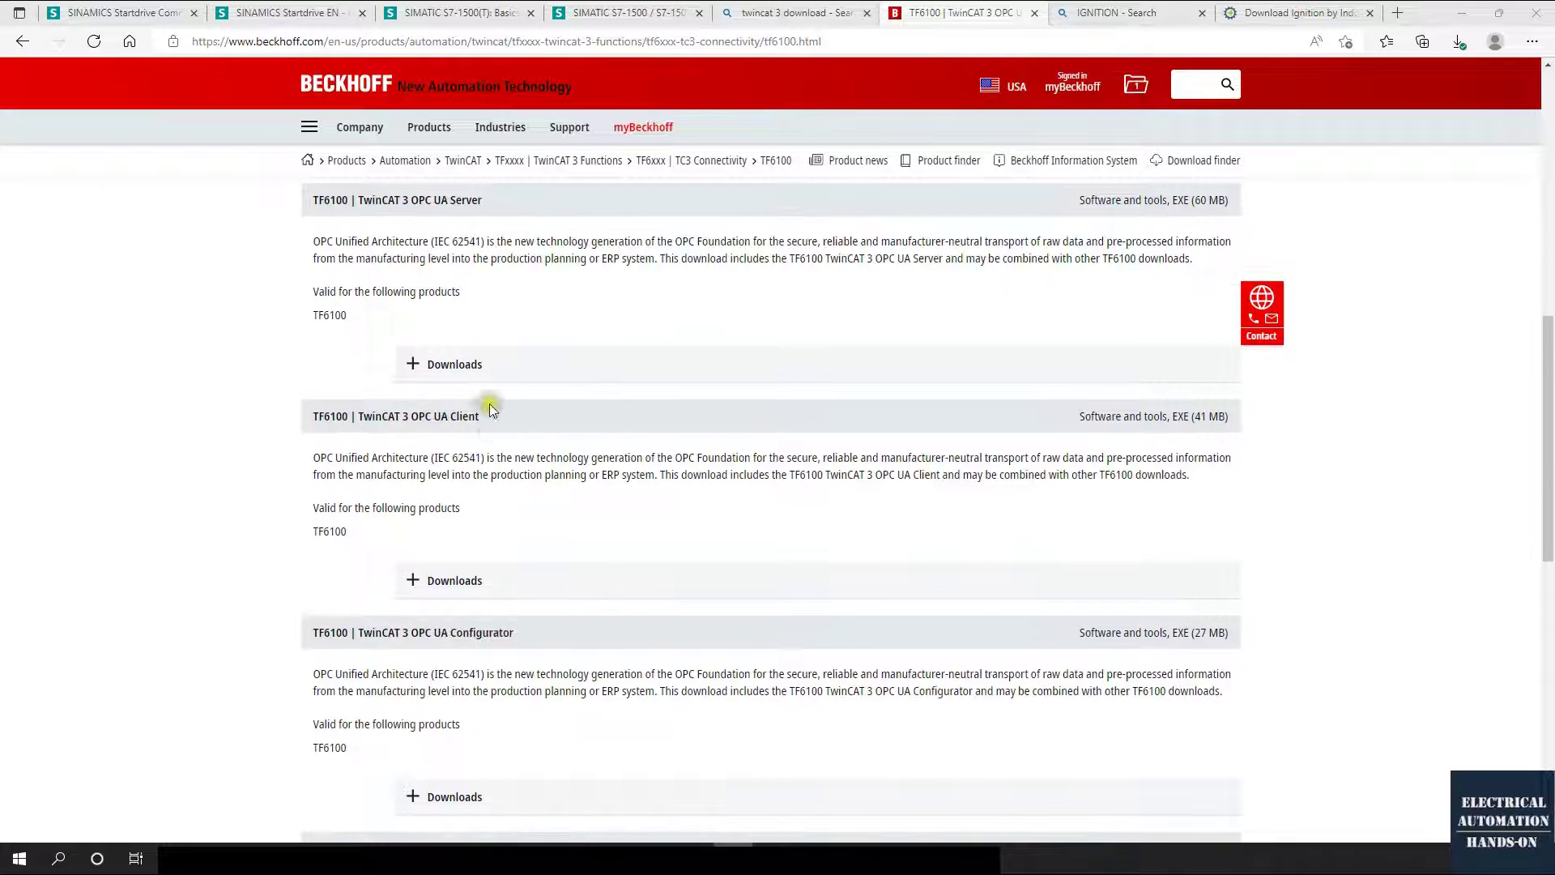
scroll(490, 404, down, 2)
scroll(470, 703, up, 4)
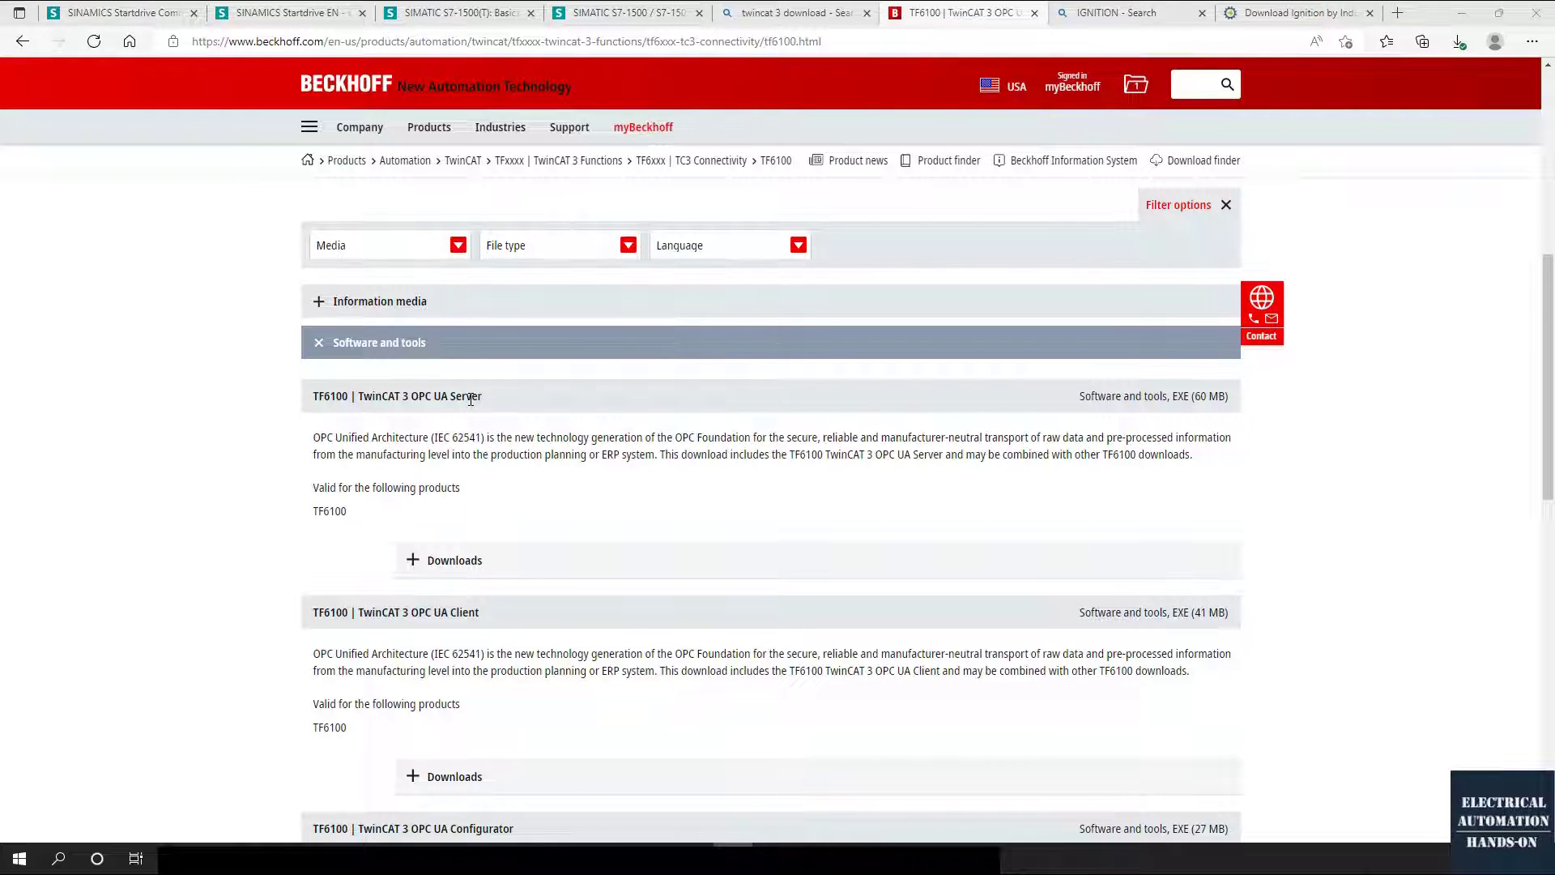
scroll(757, 538, down, 2)
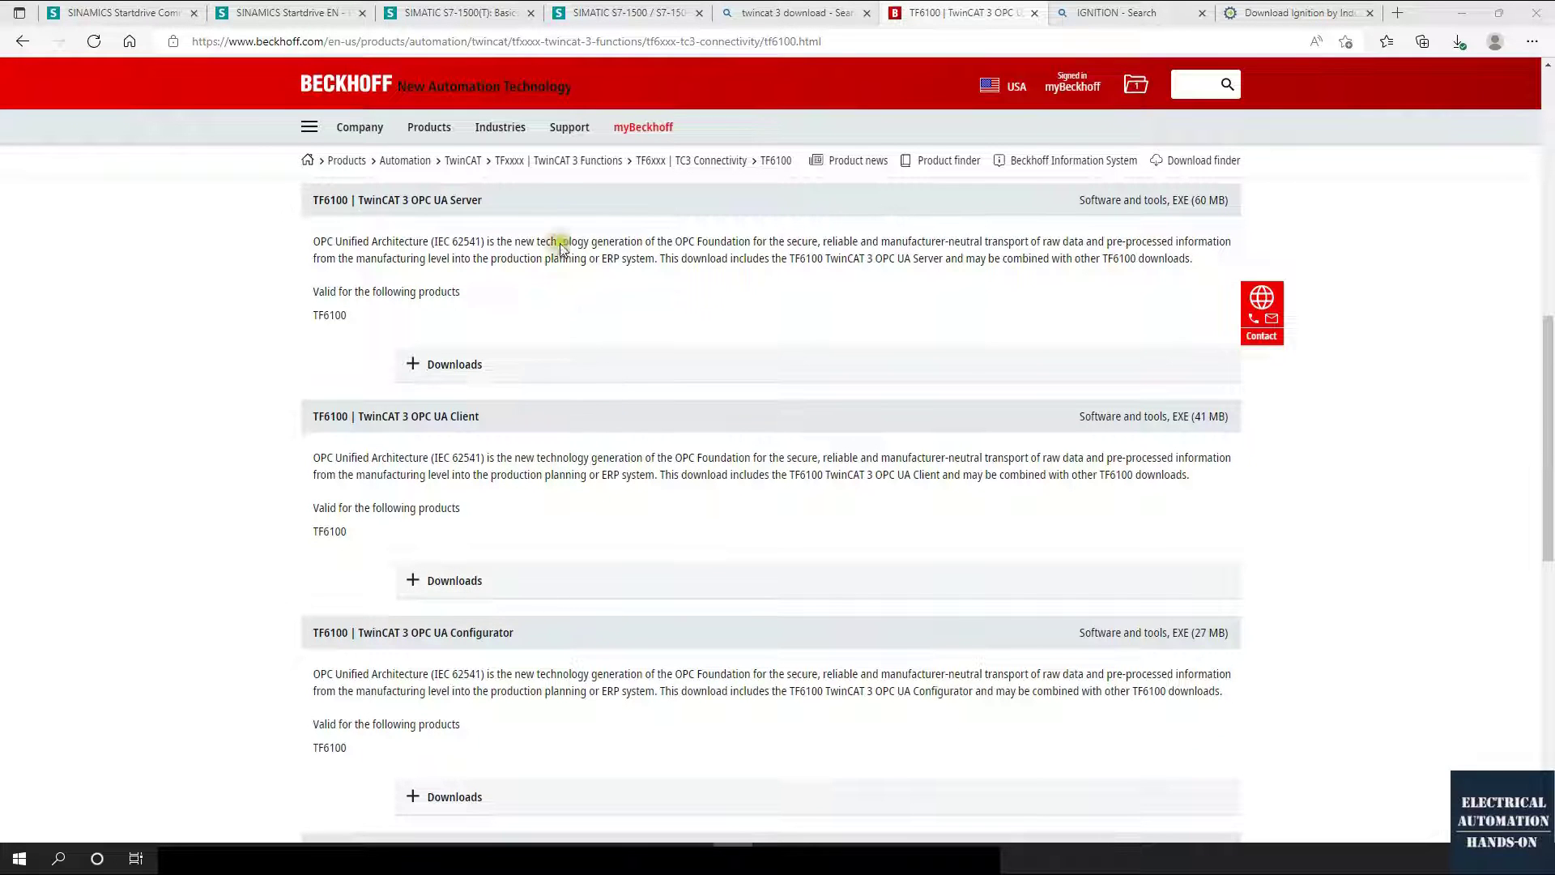
scroll(584, 620, down, 2)
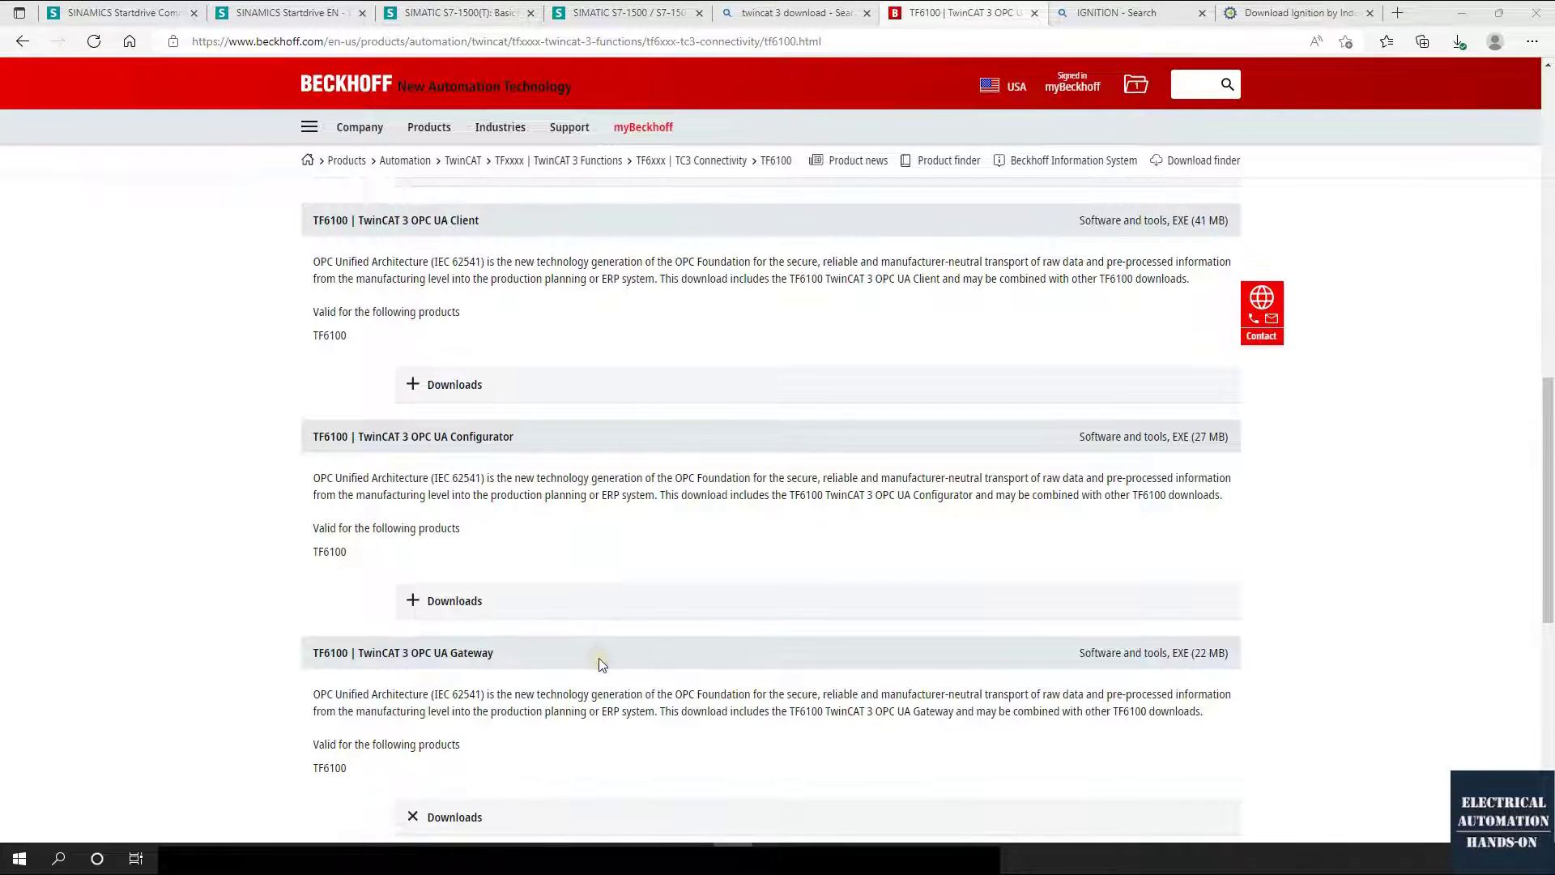
scroll(599, 656, up, 1)
scroll(440, 604, up, 3)
scroll(490, 617, down, 2)
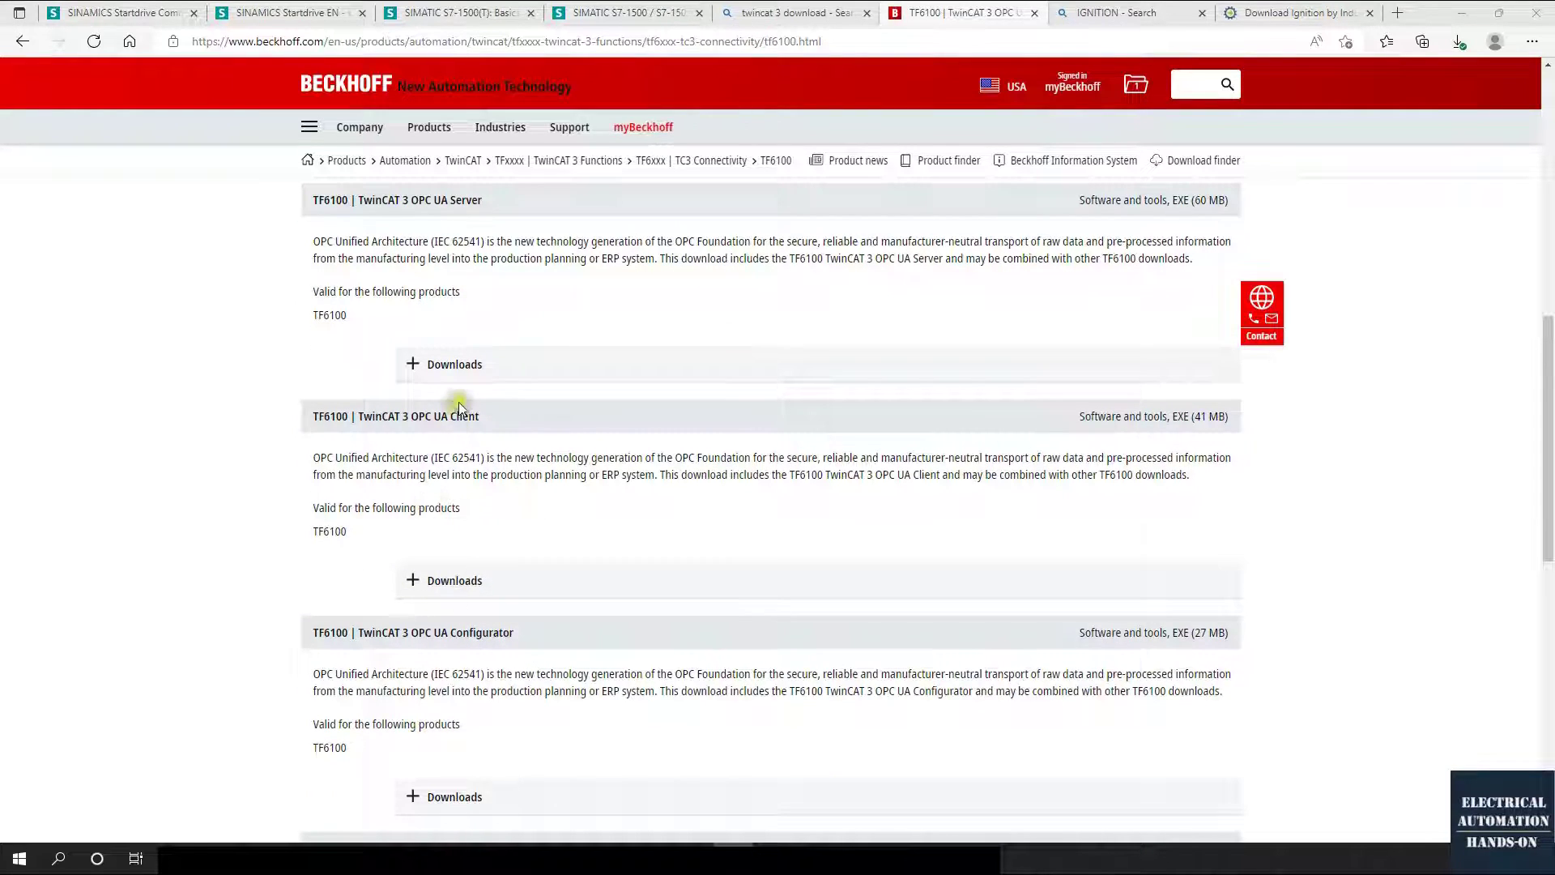
Expand the OPC UA Server, Client and Configurator versions and queue the TF6100 installers, including Configurator and Gateway.
click(443, 365)
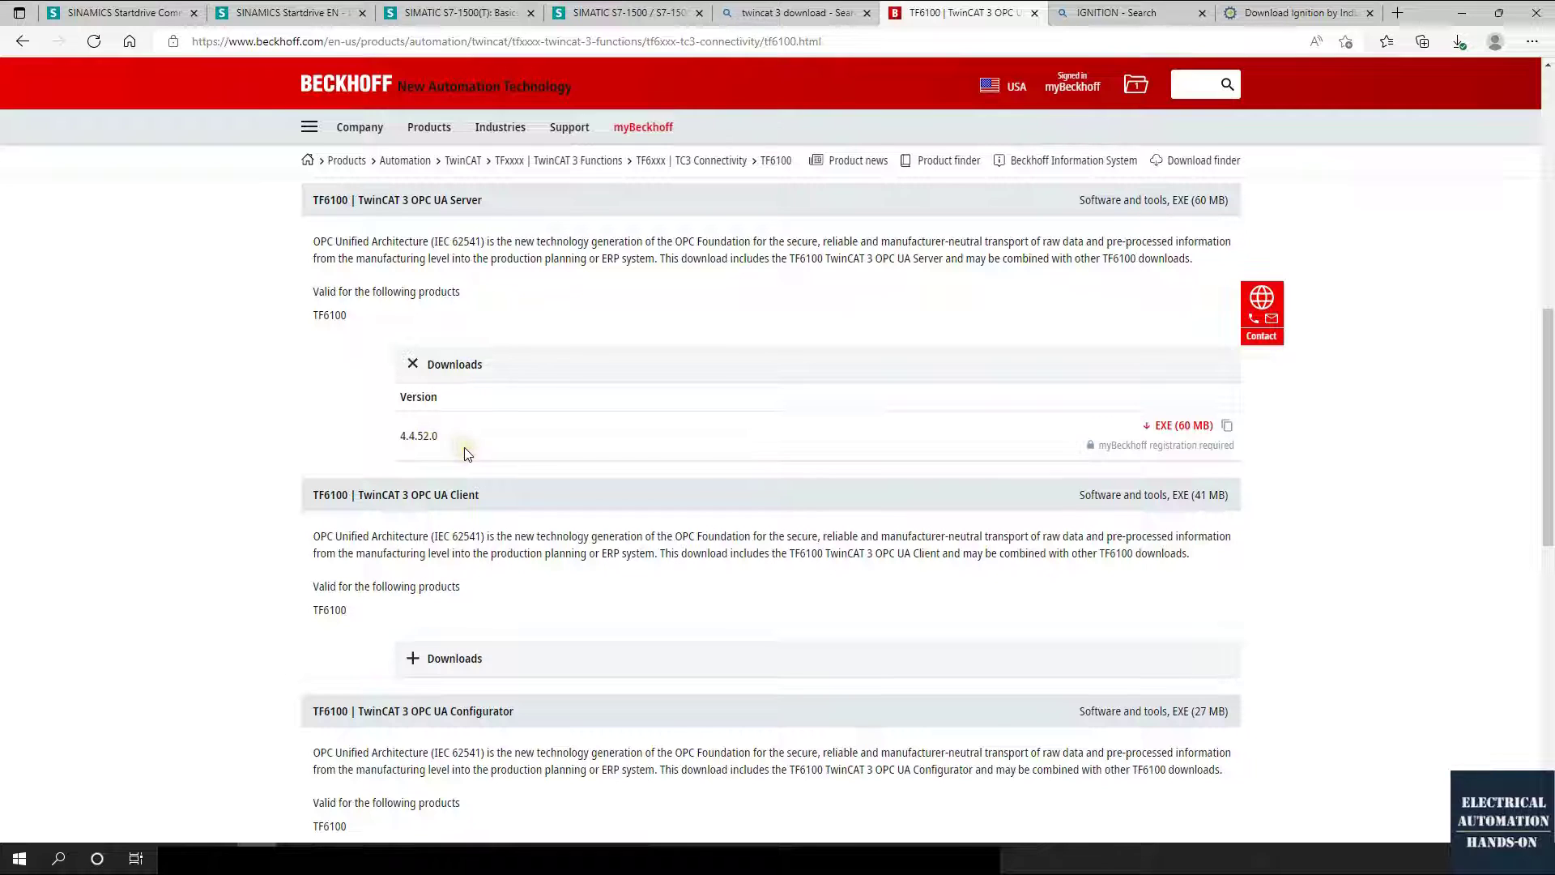
scroll(465, 447, down, 2)
click(451, 462)
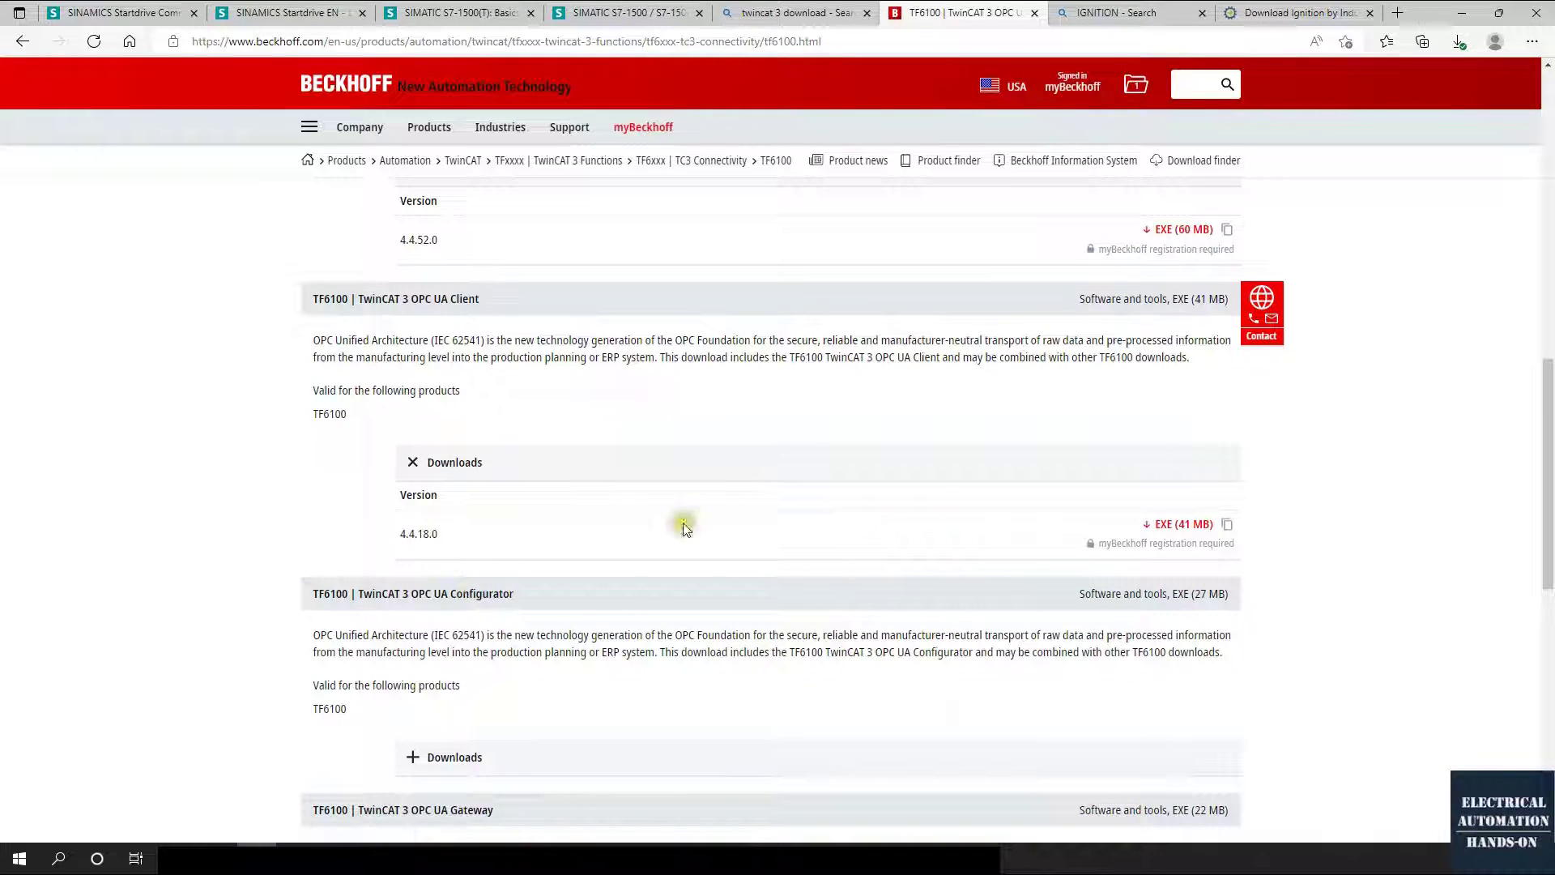
scroll(449, 547, down, 2)
click(453, 558)
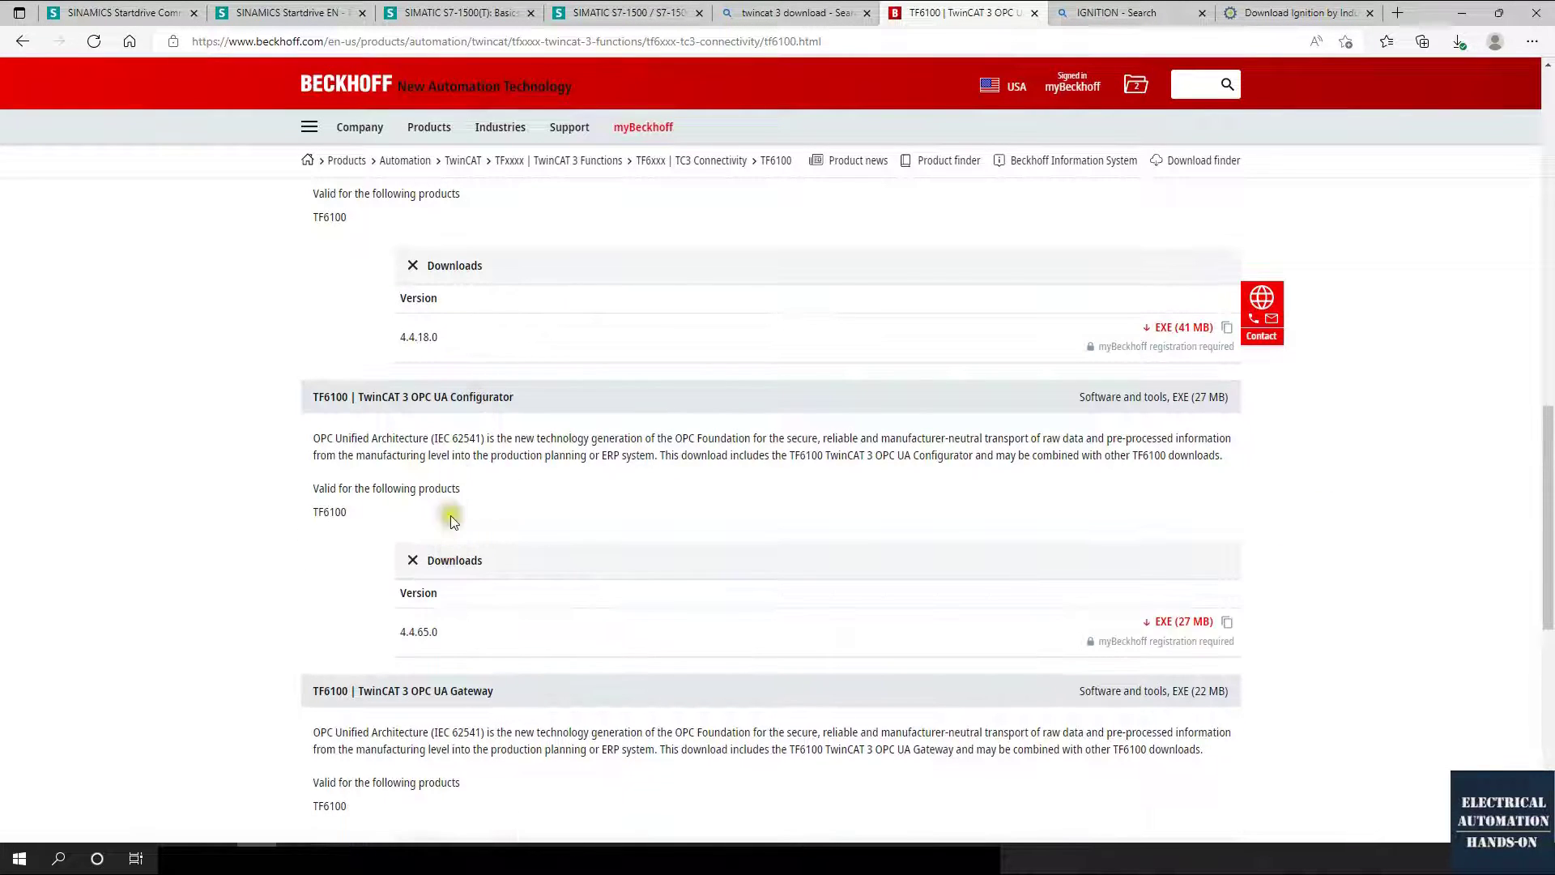
click(1188, 622)
click(178, 565)
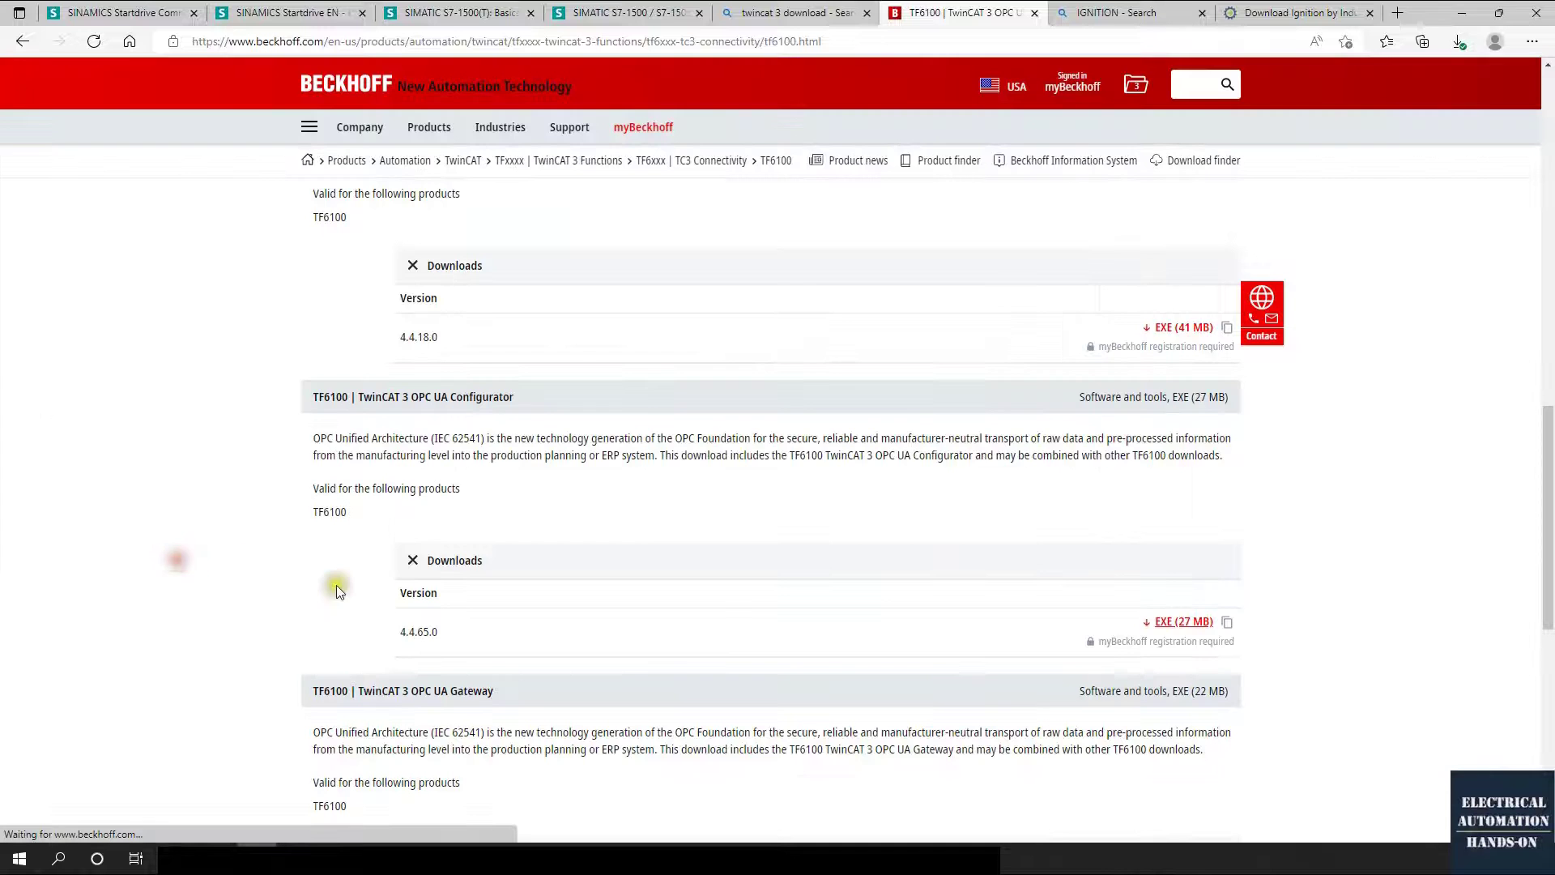
scroll(337, 584, down, 2)
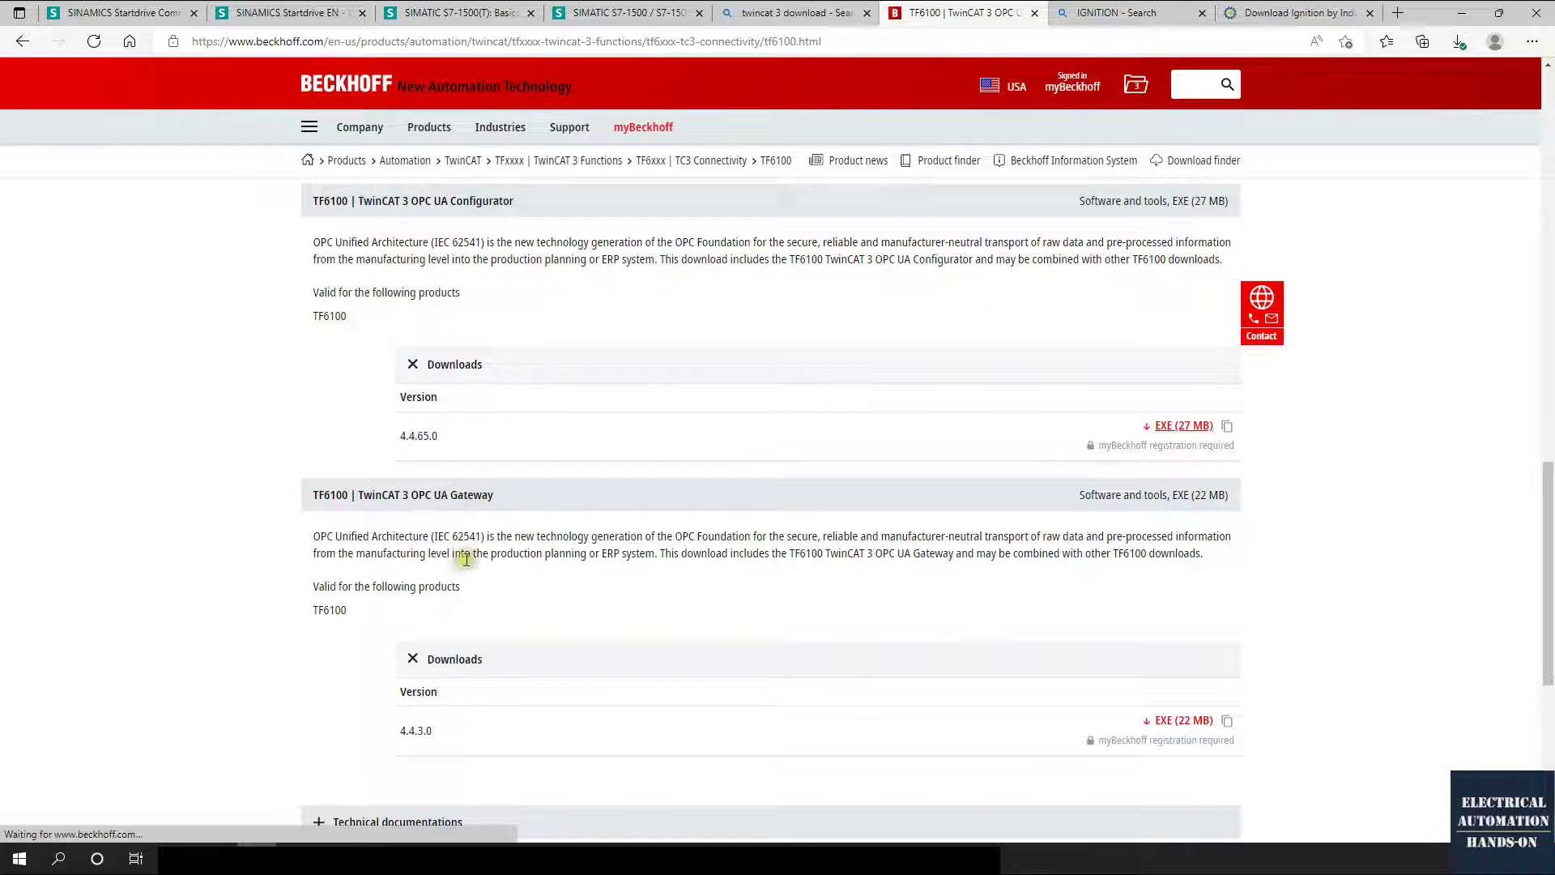
scroll(424, 725, down, 2)
click(1196, 530)
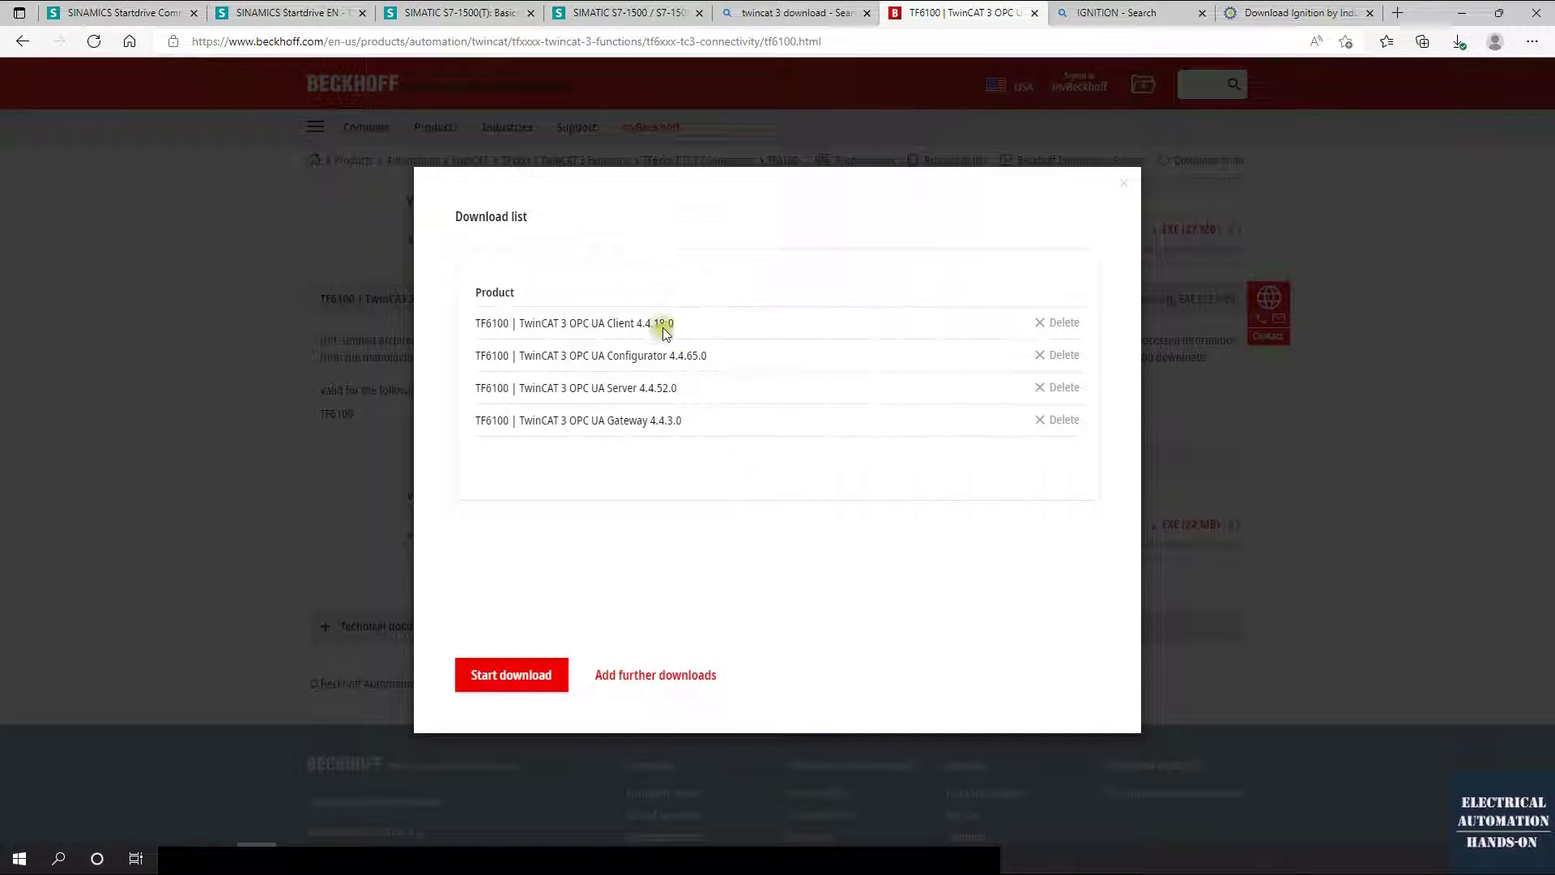
Start downloading the four queued TF6100 OPC UA installers.
click(509, 682)
click(510, 682)
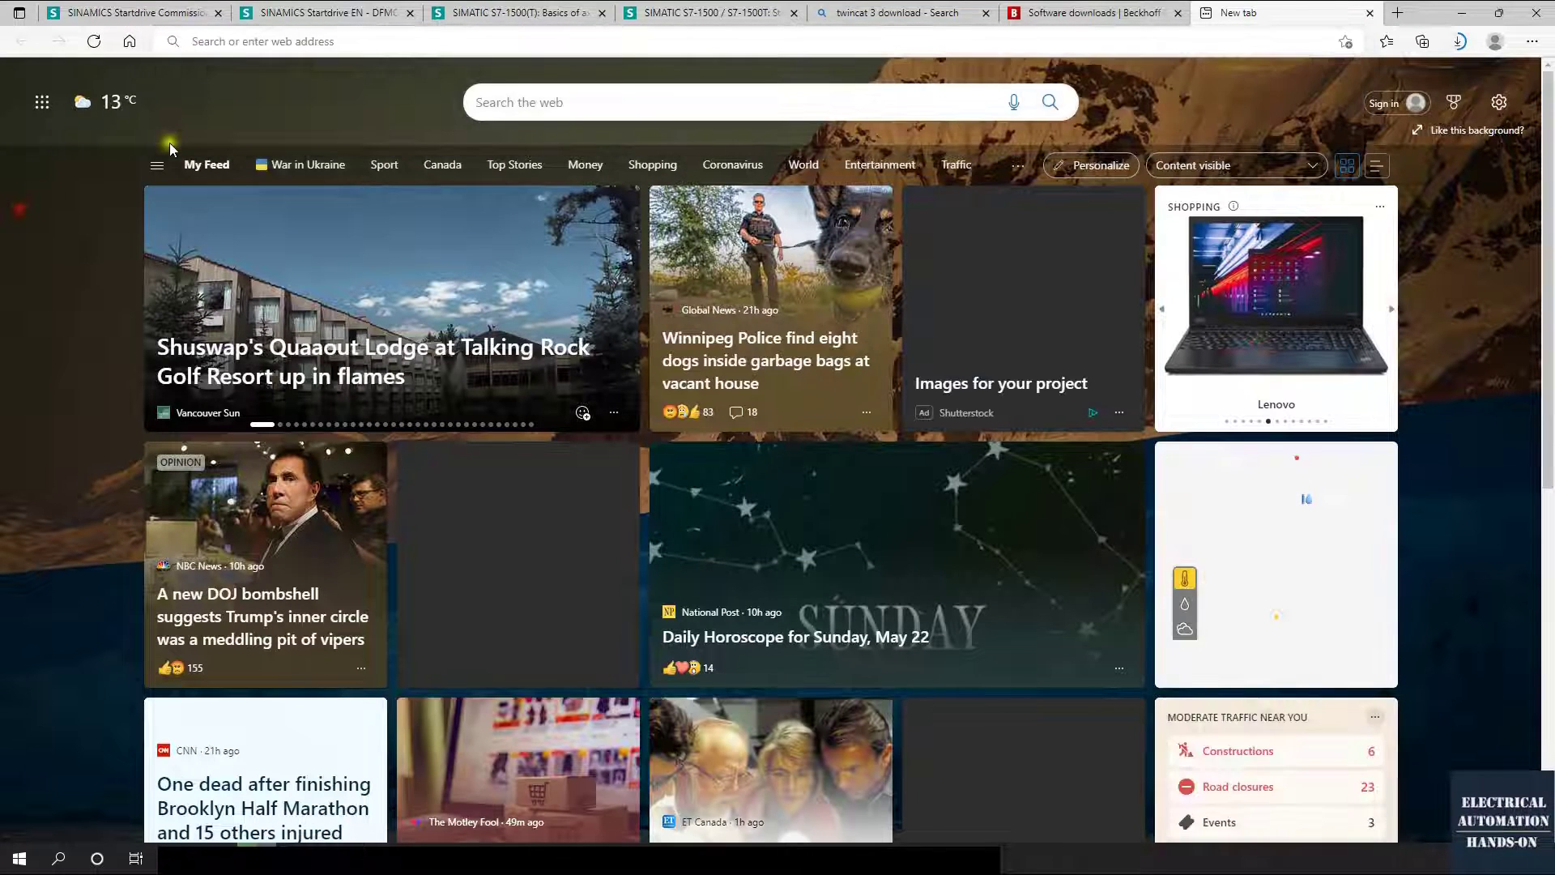
Search for IGNITION, open Inductive Automation's download page and view the system requirements.
click(537, 108)
text(IGNITI)
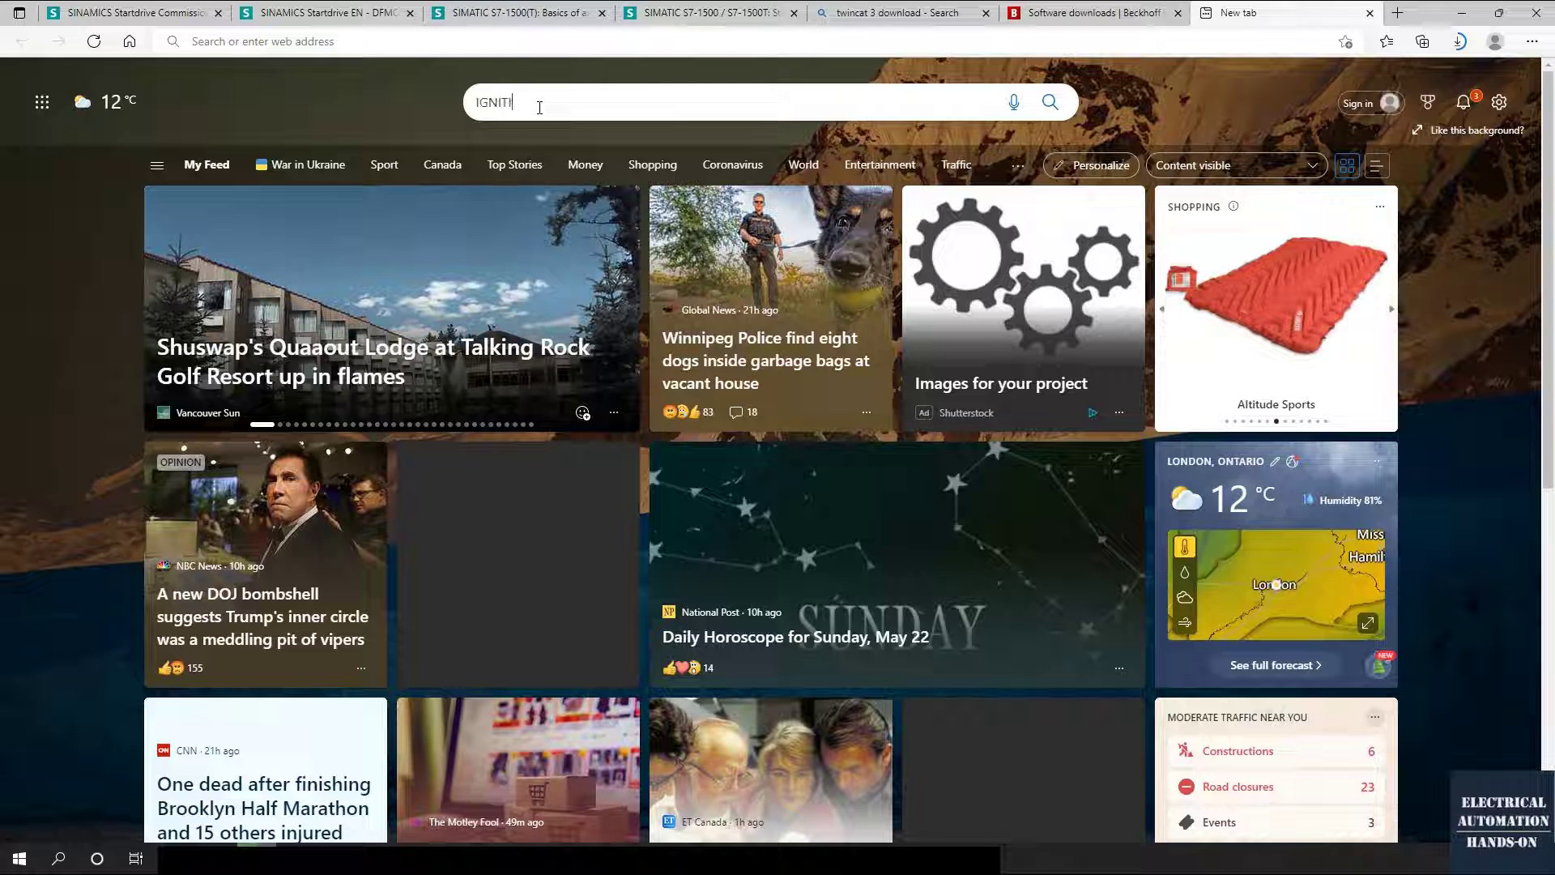
text(ON)
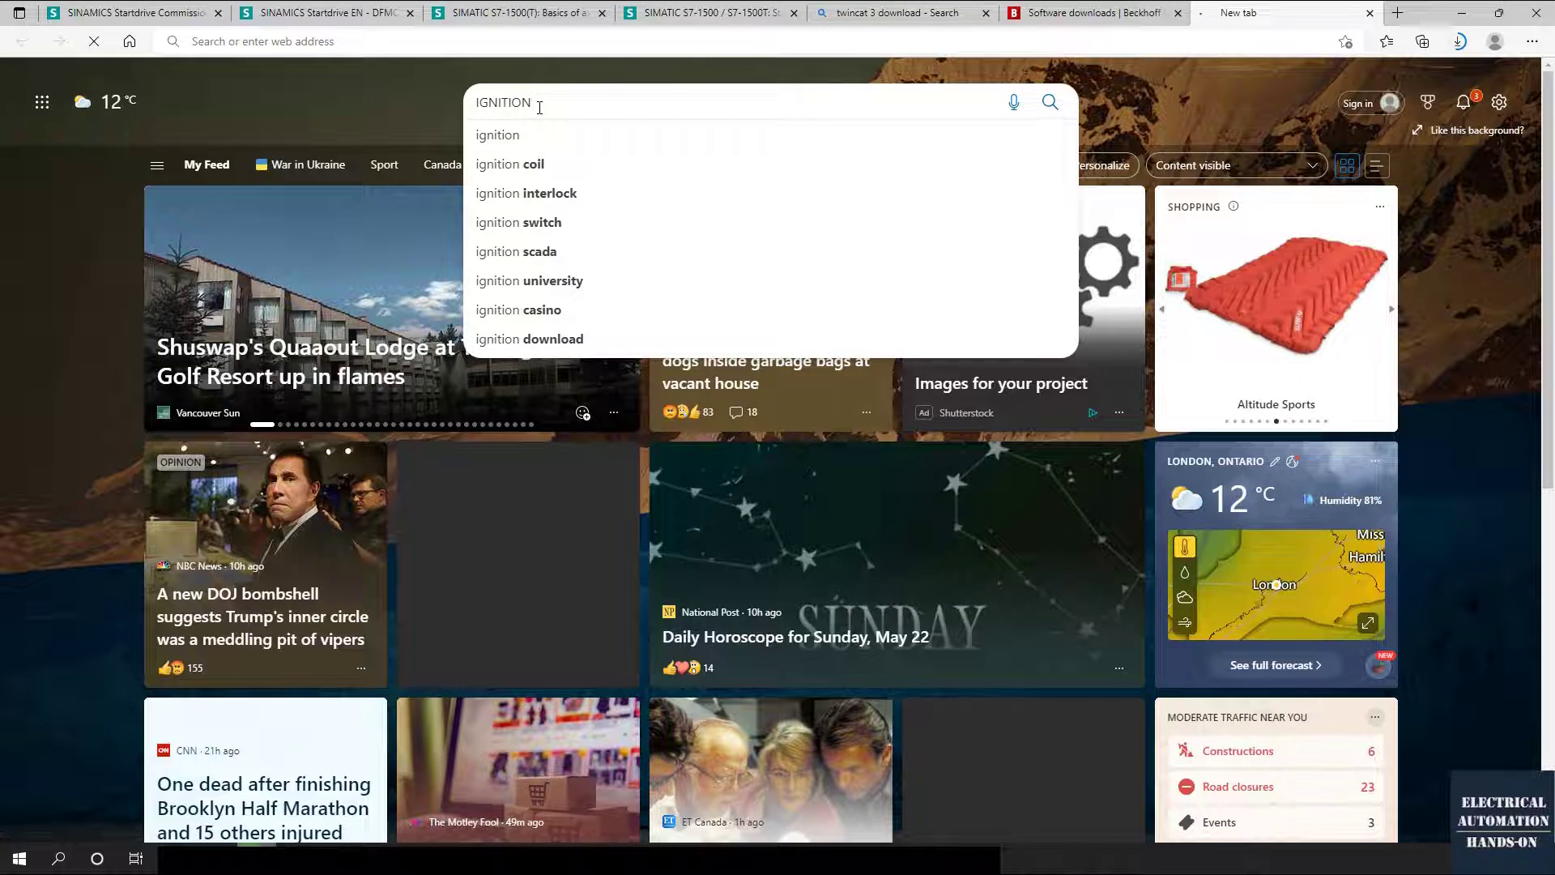
key(Return)
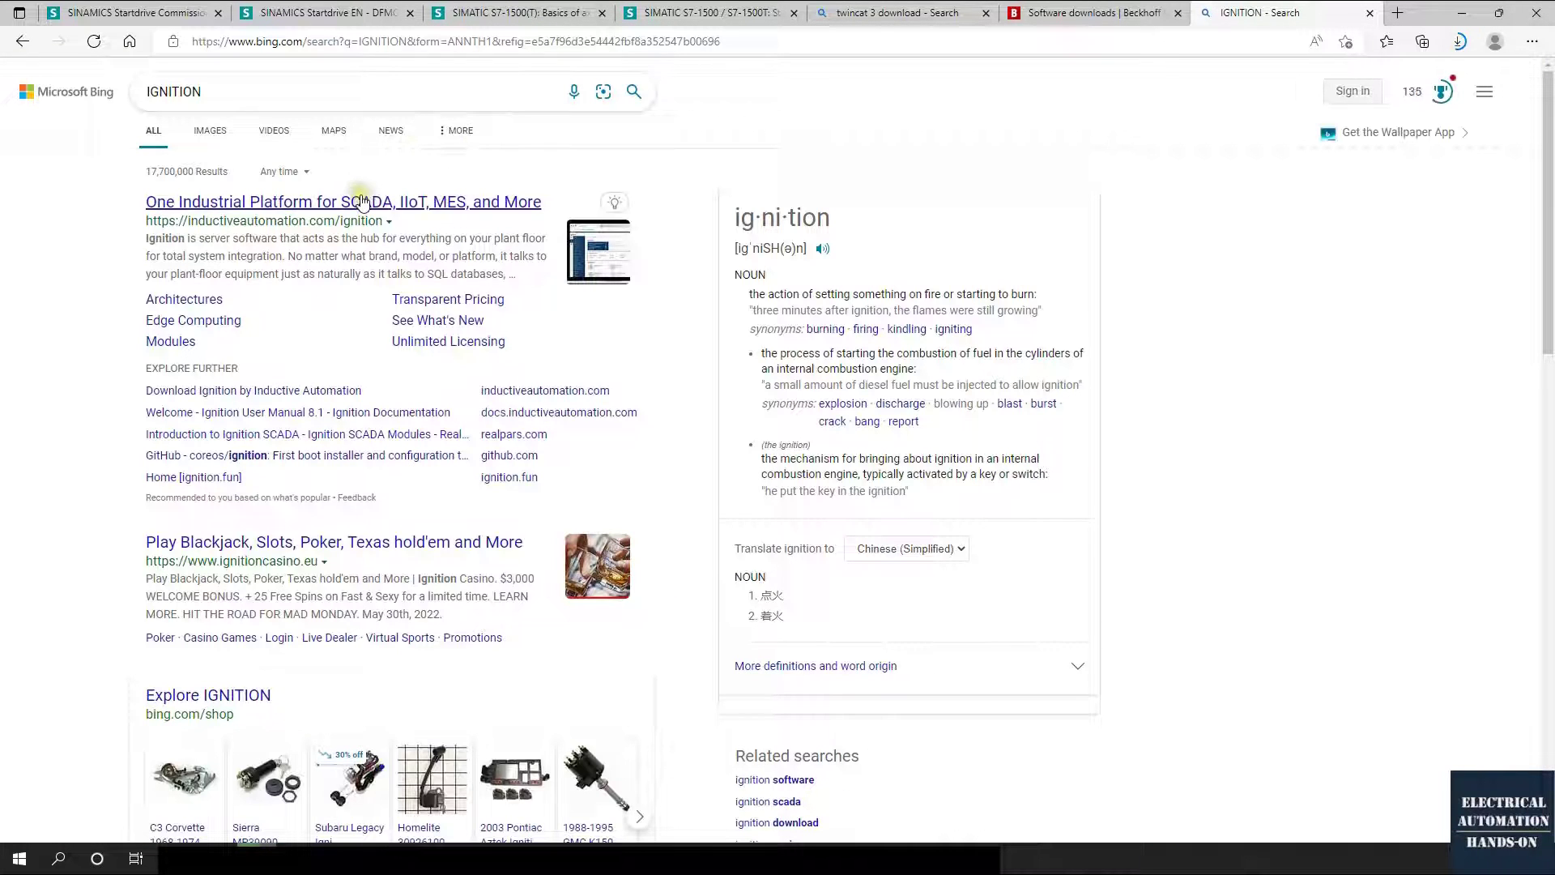
click(360, 202)
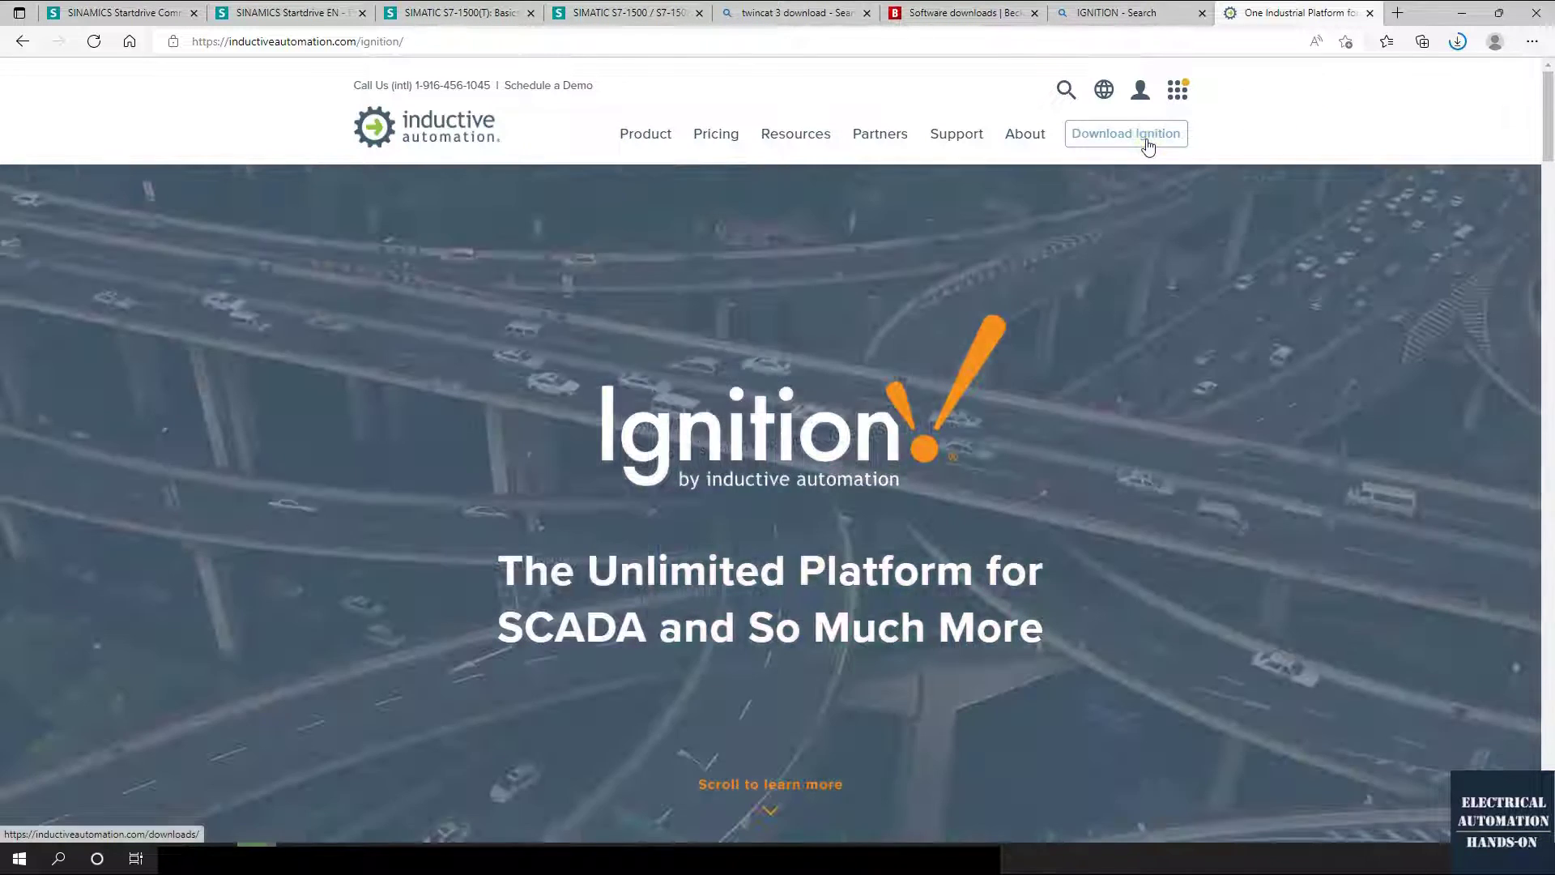
click(1147, 146)
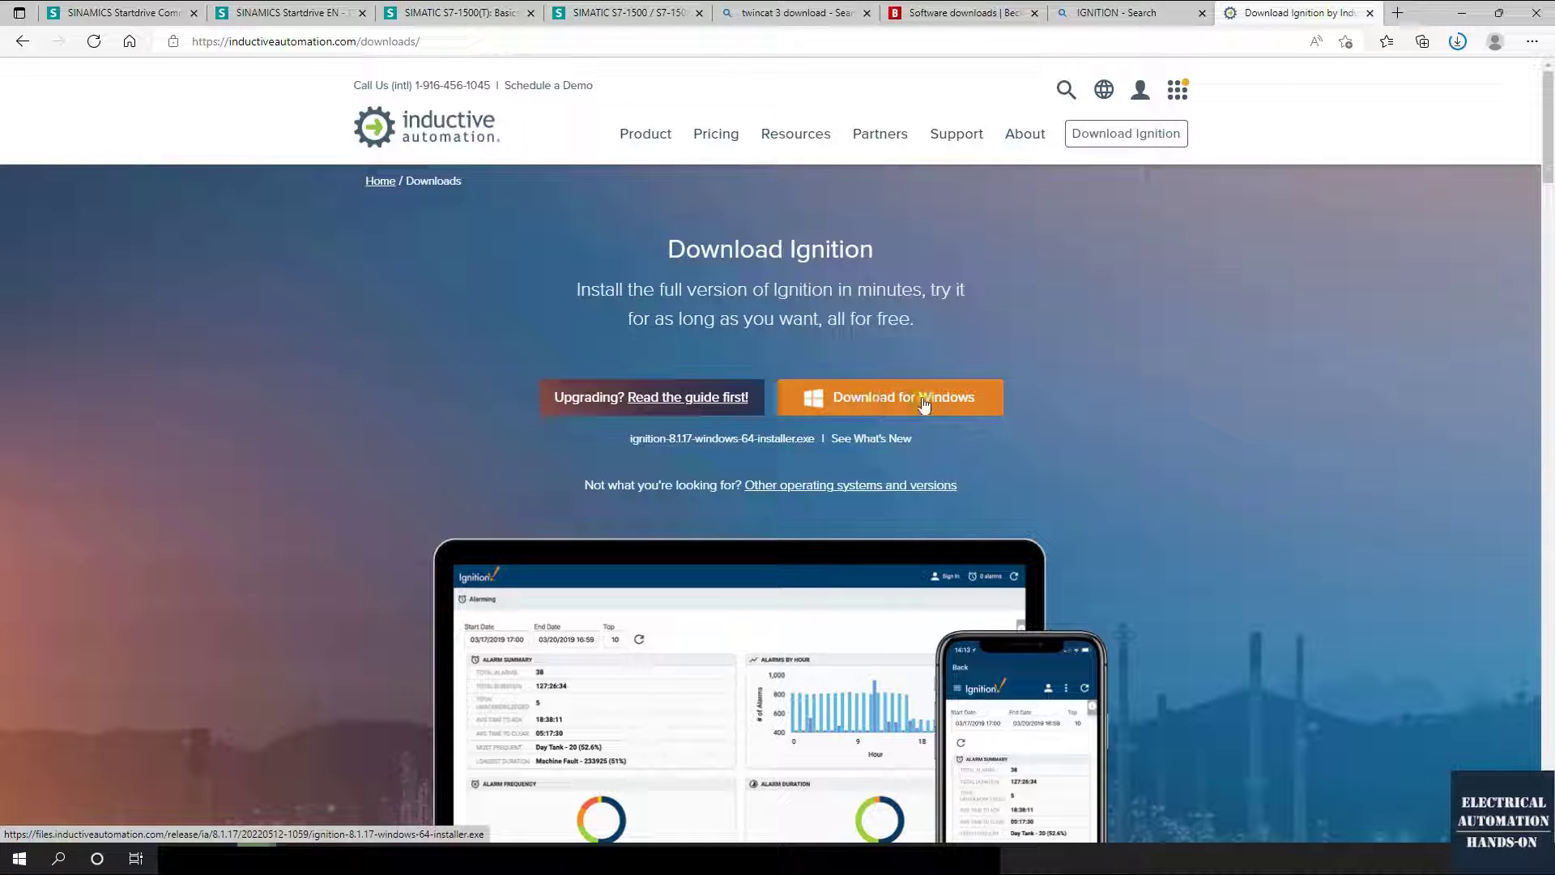
scroll(924, 407, down, 2)
scroll(924, 406, down, 3)
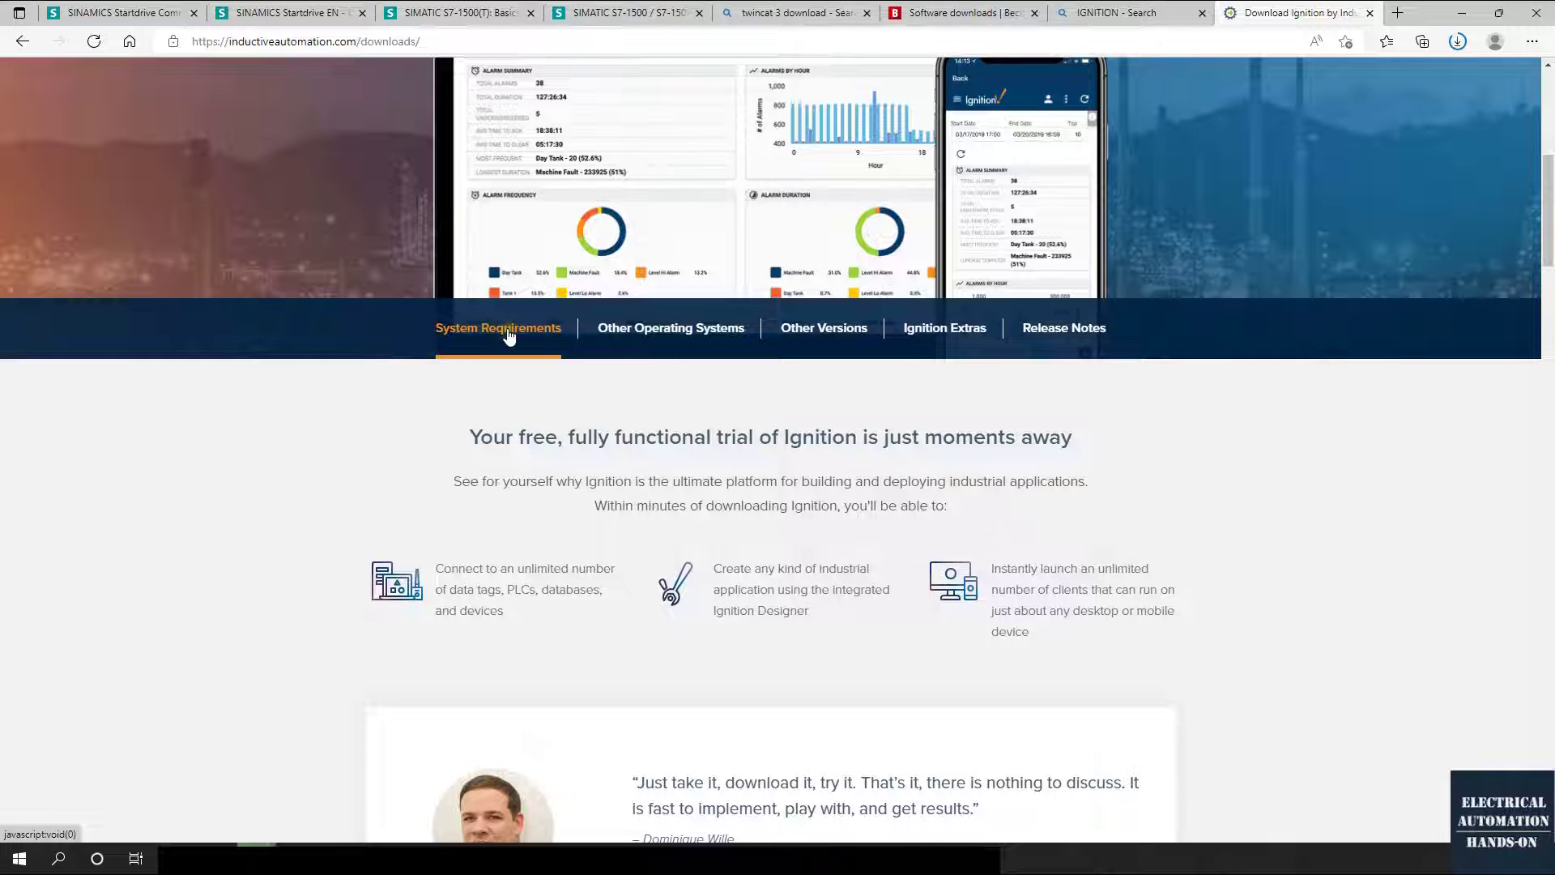
click(508, 337)
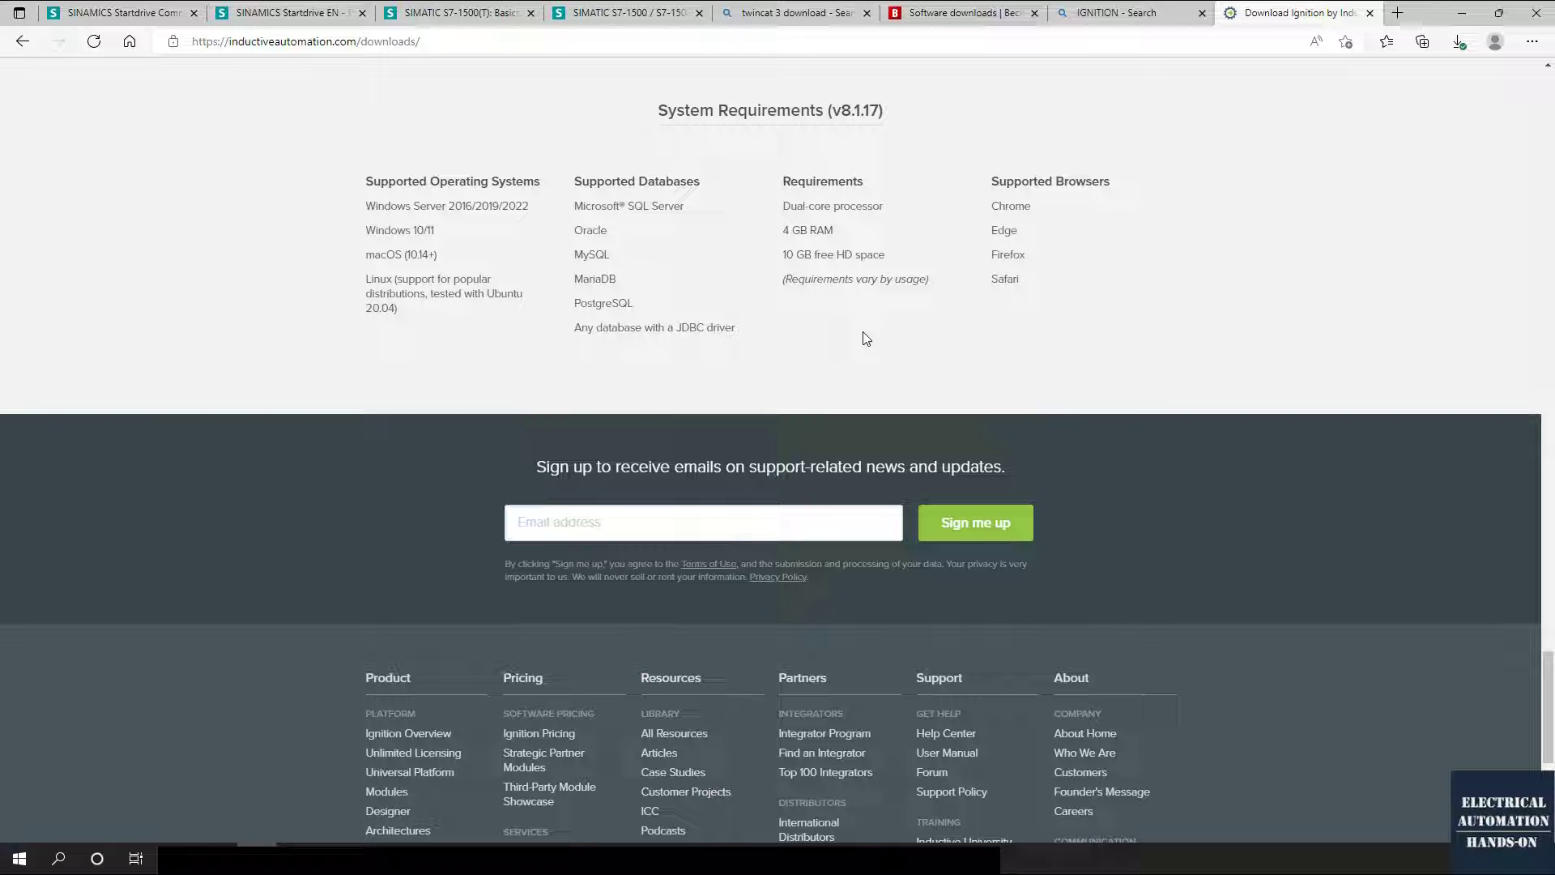
scroll(961, 354, up, 10)
scroll(962, 350, up, 5)
scroll(963, 350, up, 10)
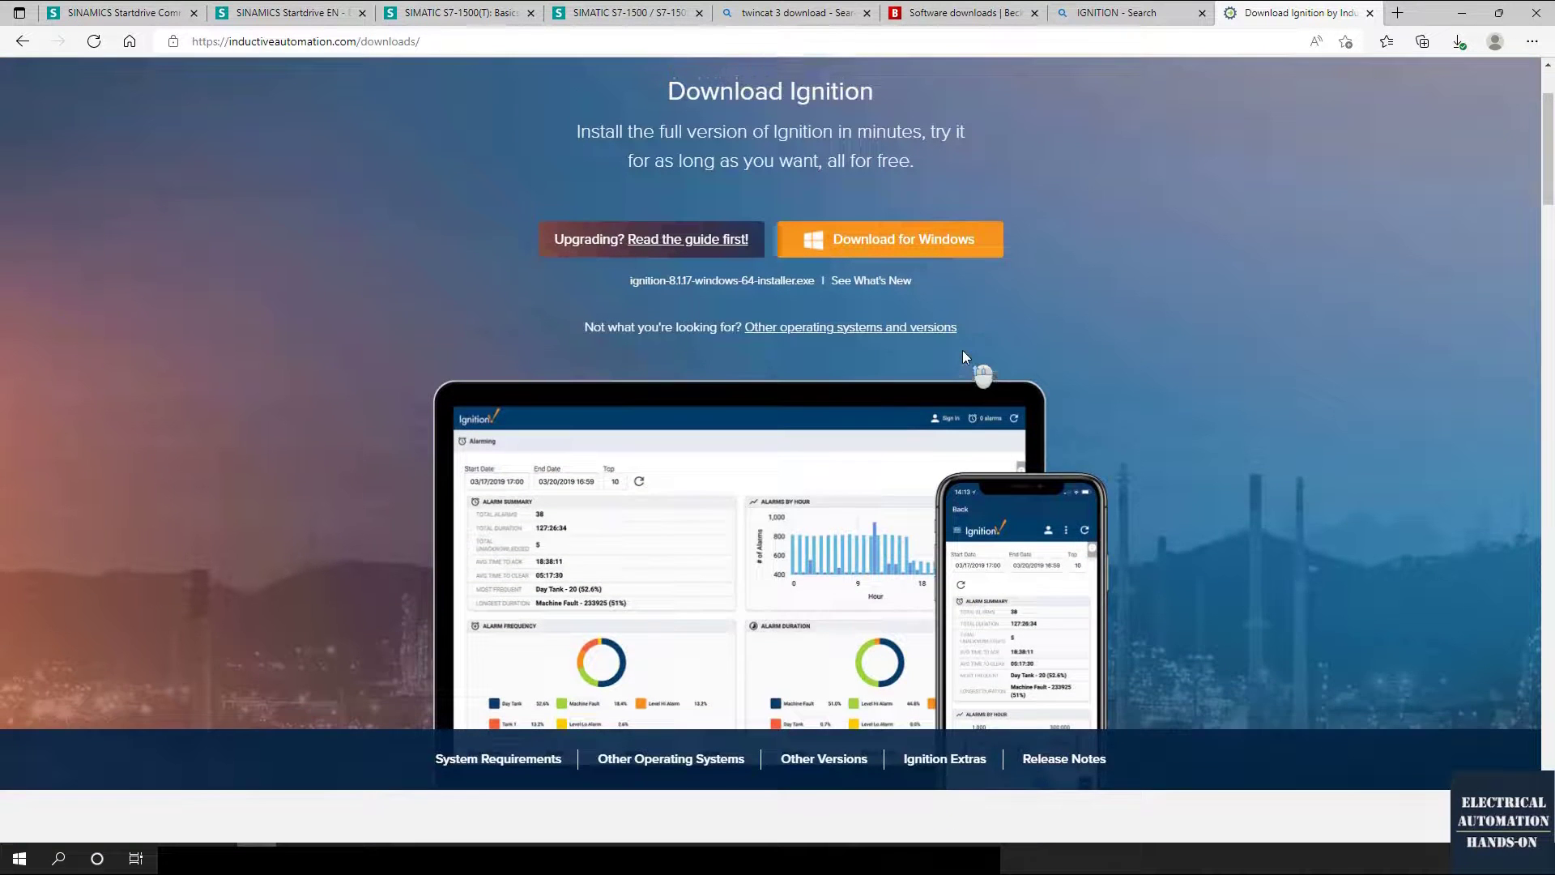
scroll(962, 350, up, 2)
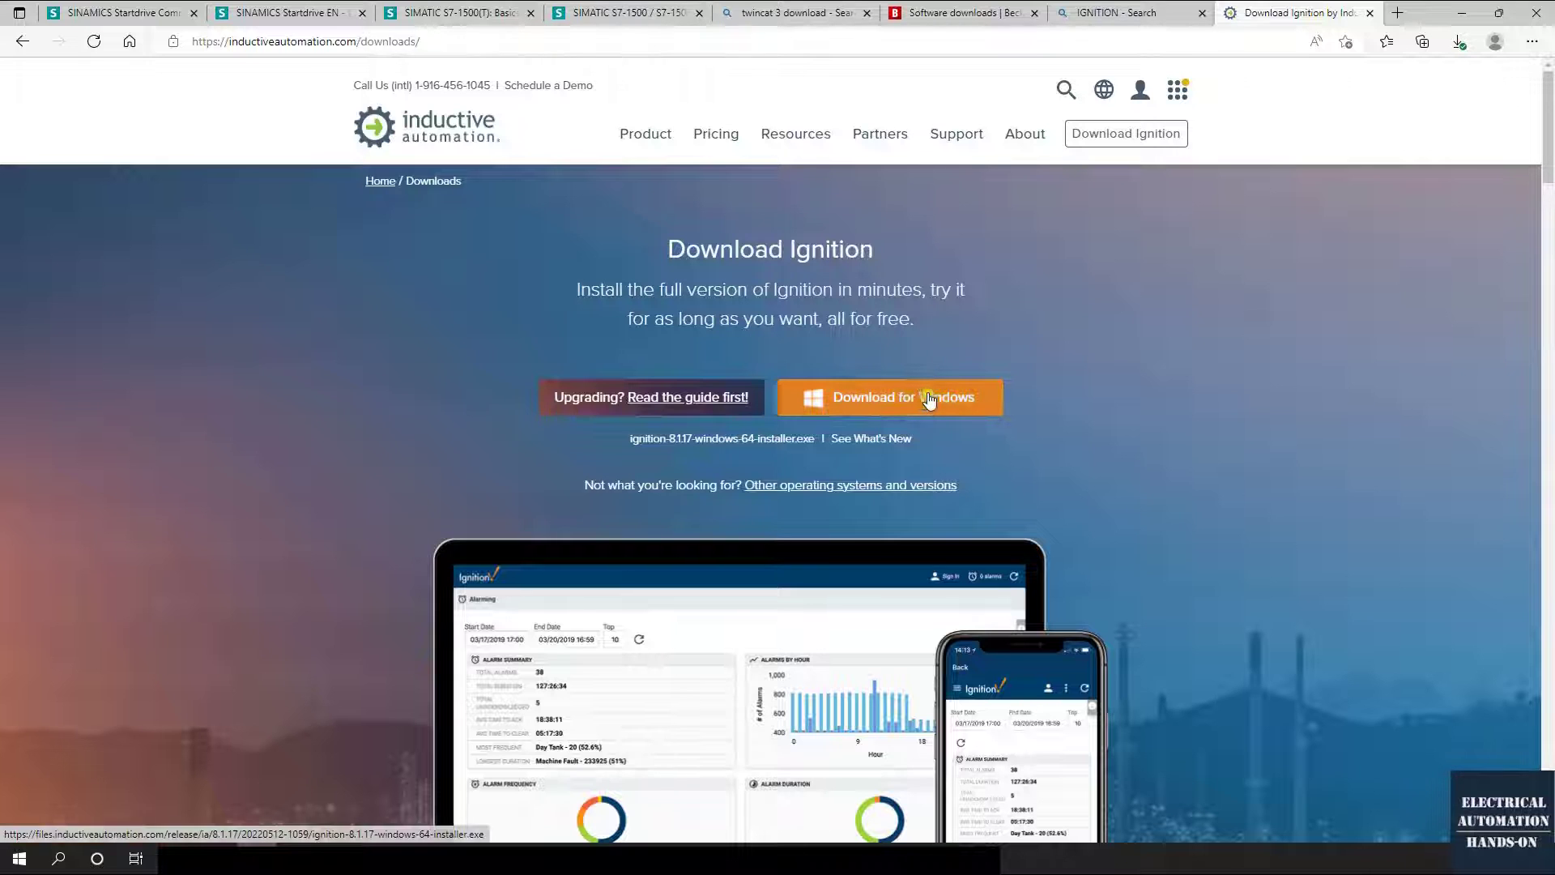
Download the 1.4 GB Ignition 8.1.17 Windows installer, skipping the form.
click(966, 392)
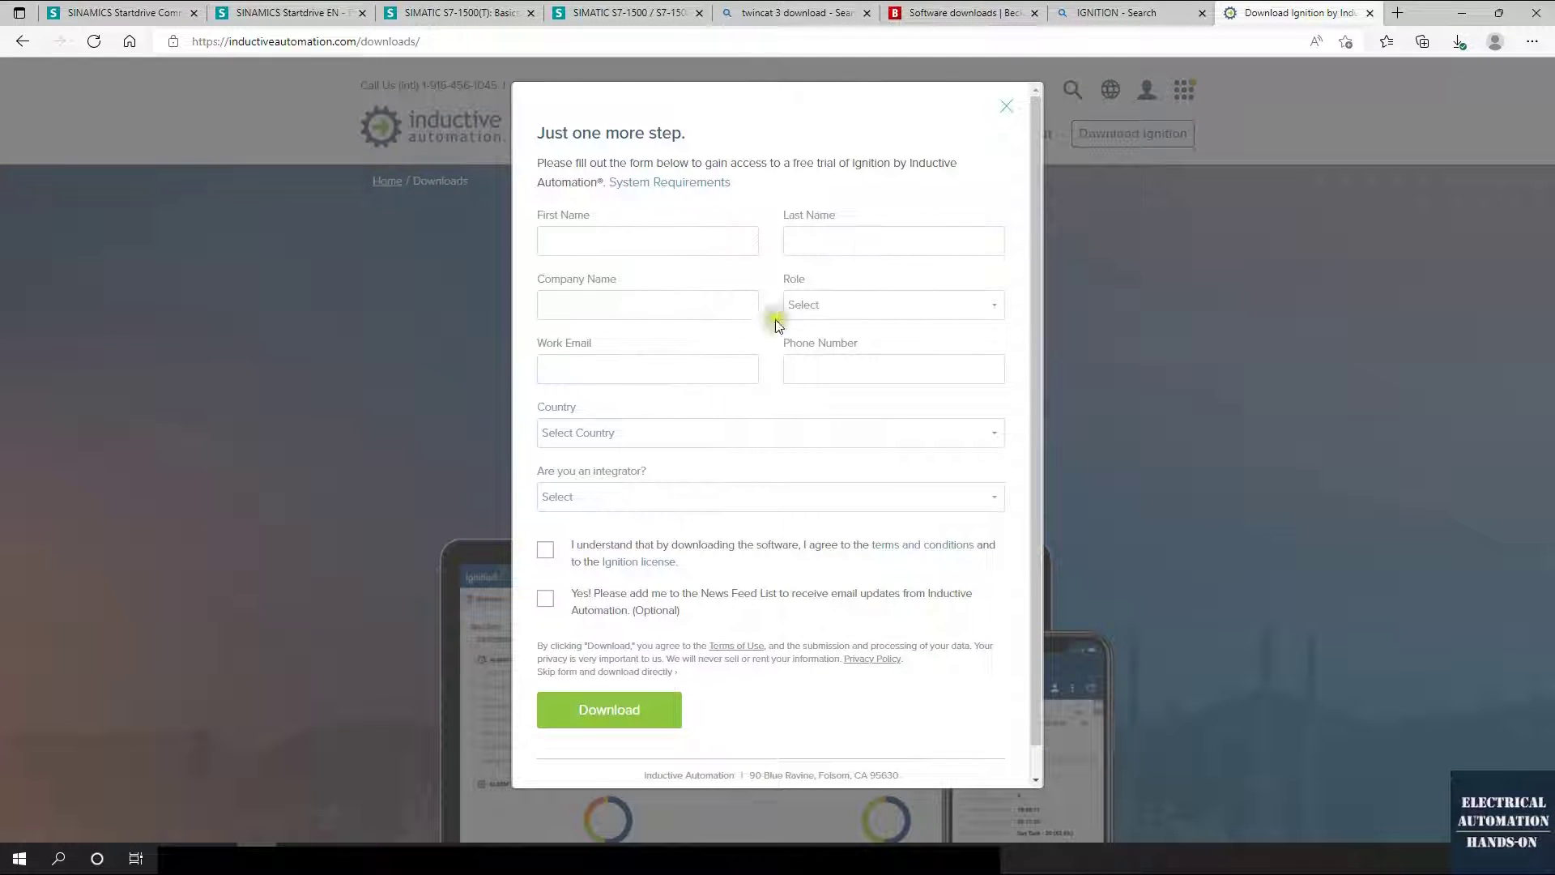
click(808, 729)
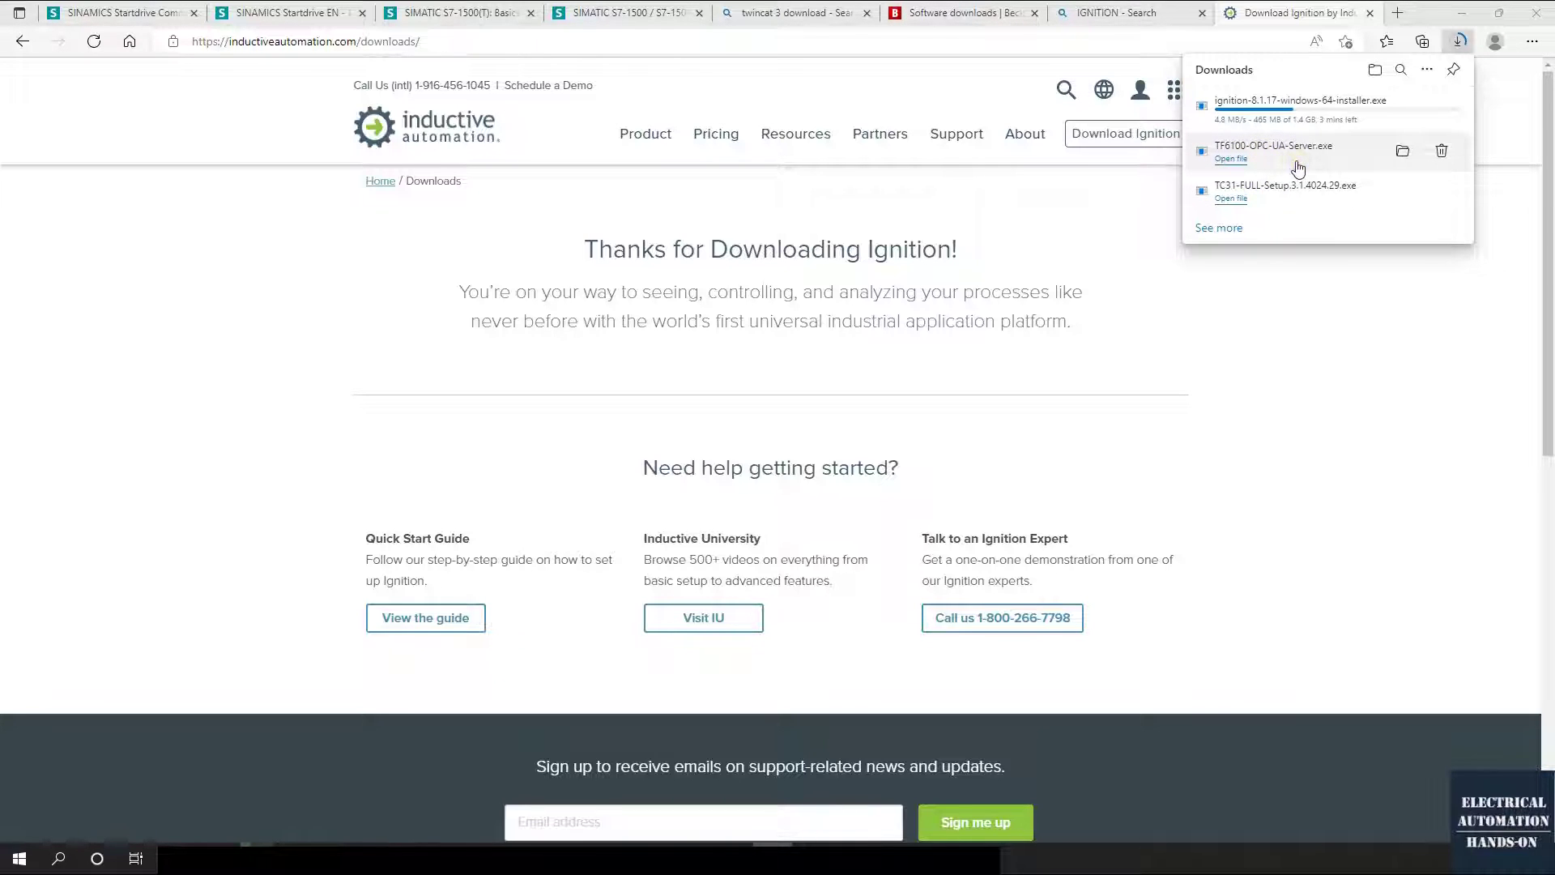
Open the downloaded TF6100 OPC UA server file from the Downloads panel.
click(1292, 162)
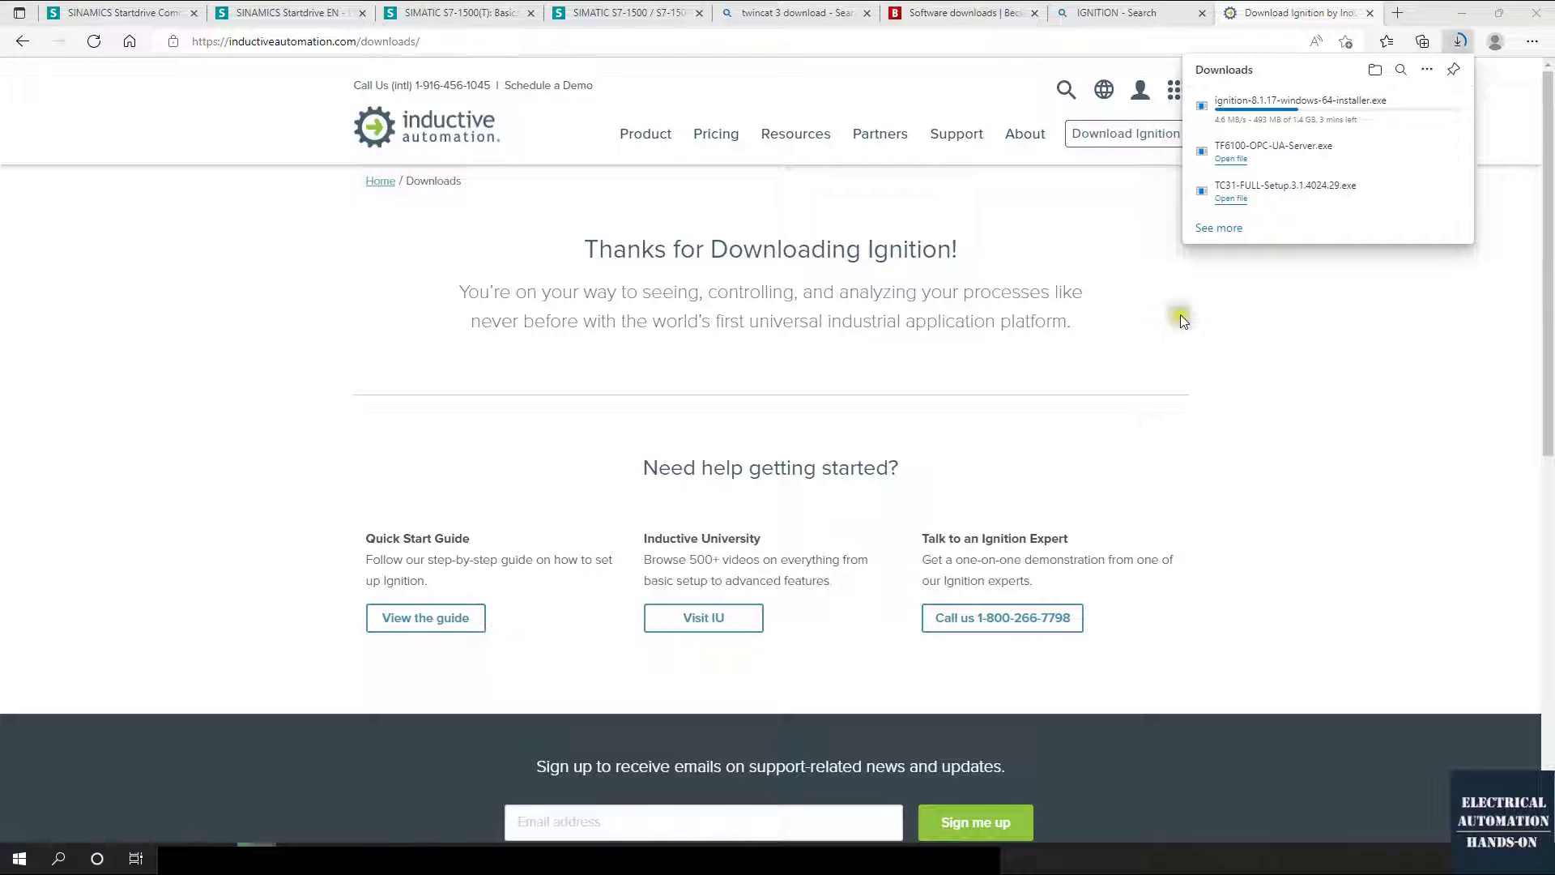
click(1231, 160)
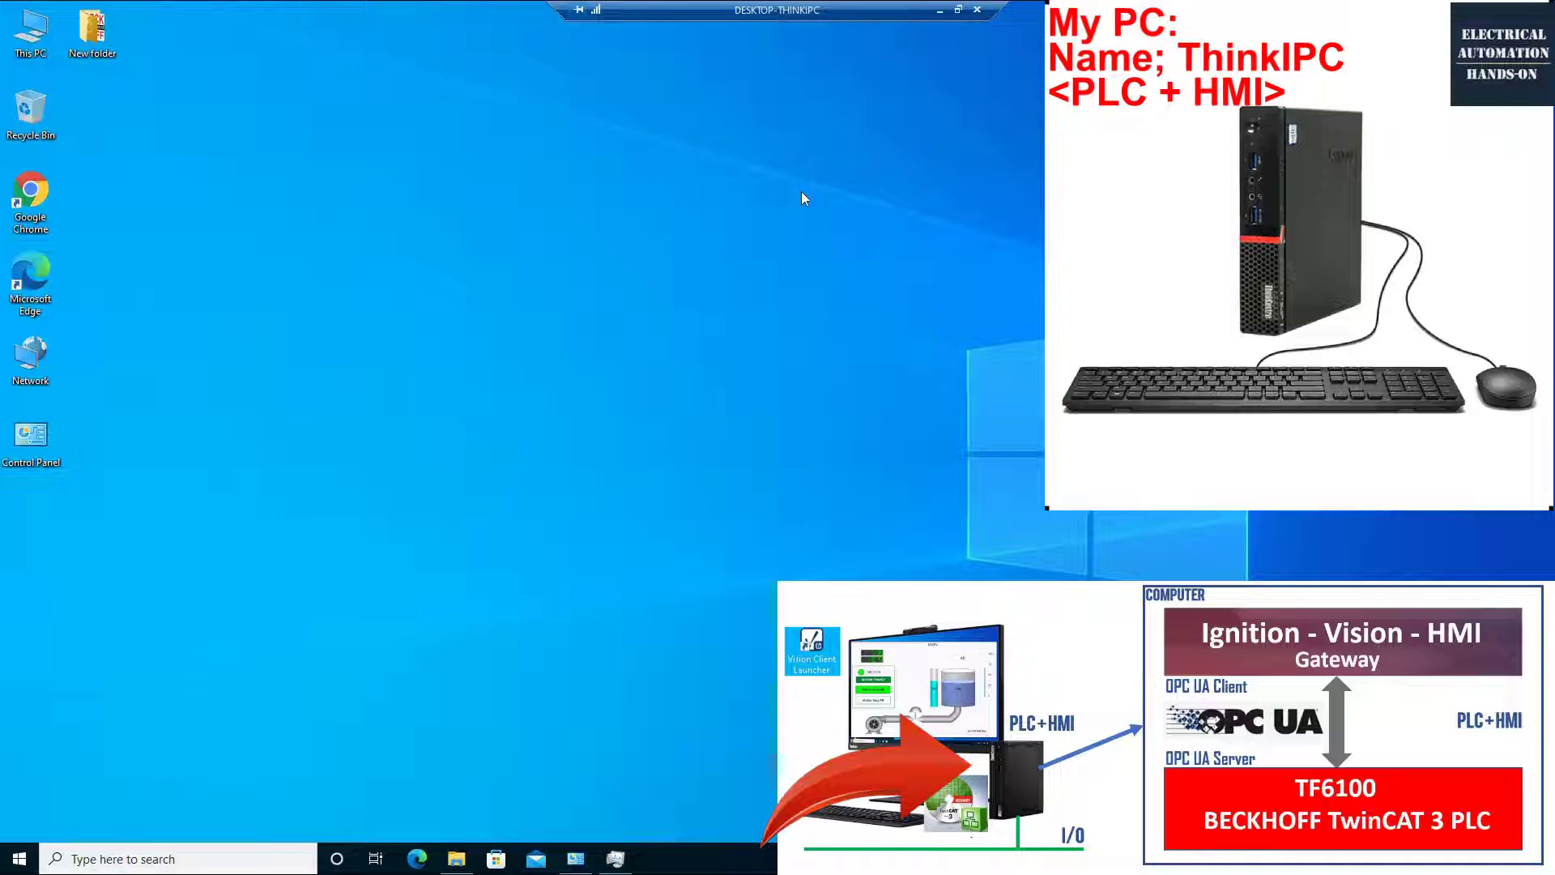
Paste TF6100-OPC-UA-Server.exe onto the ThinkIPC desktop and bring up its network connections.
click(375, 500)
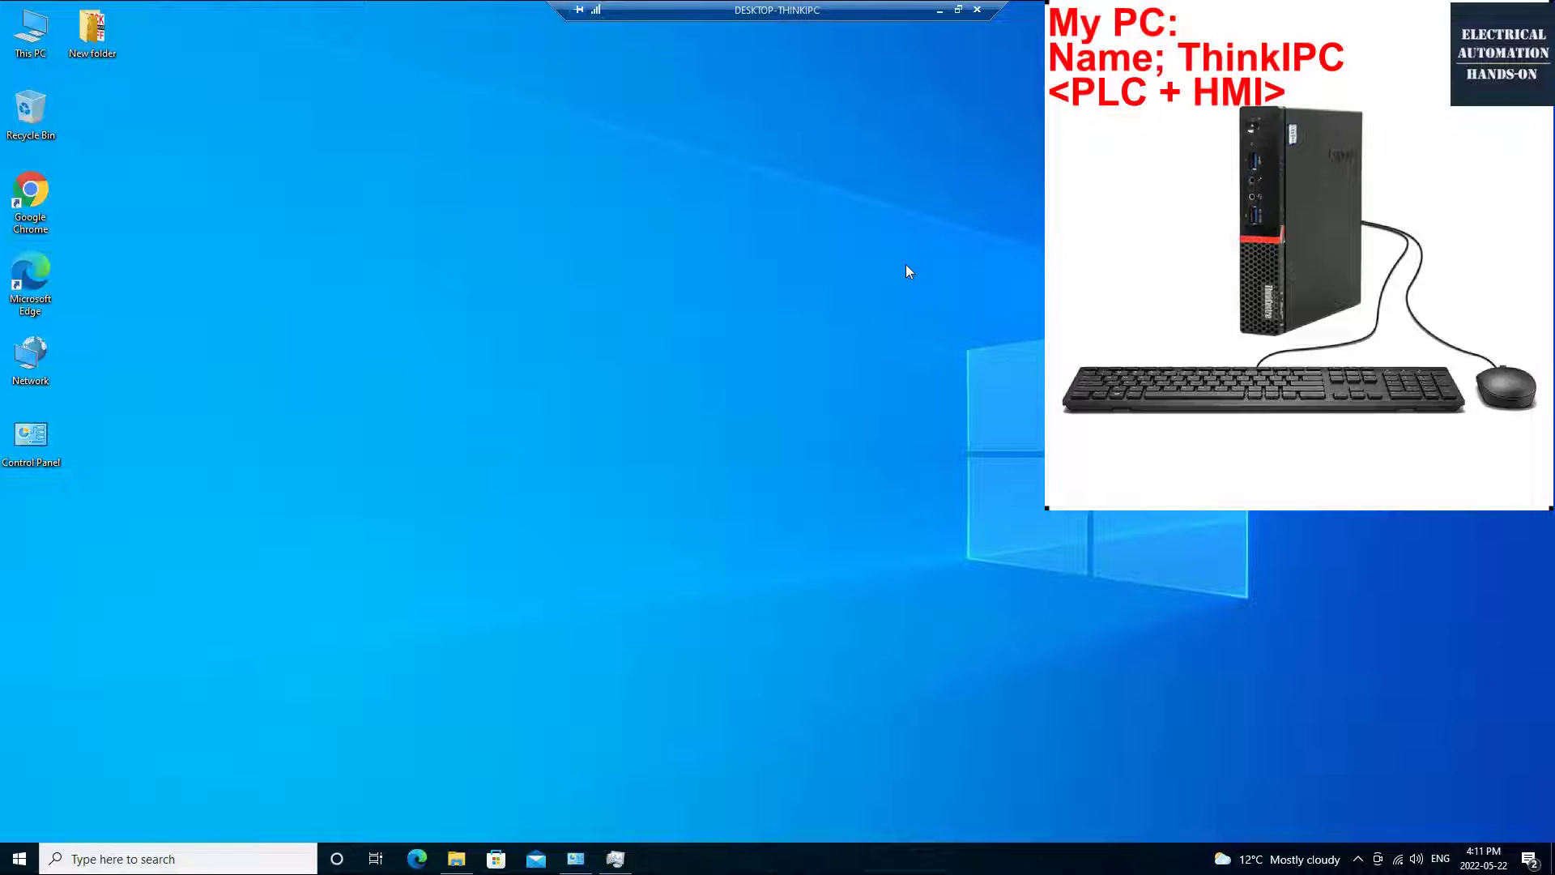
right_click(215, 148)
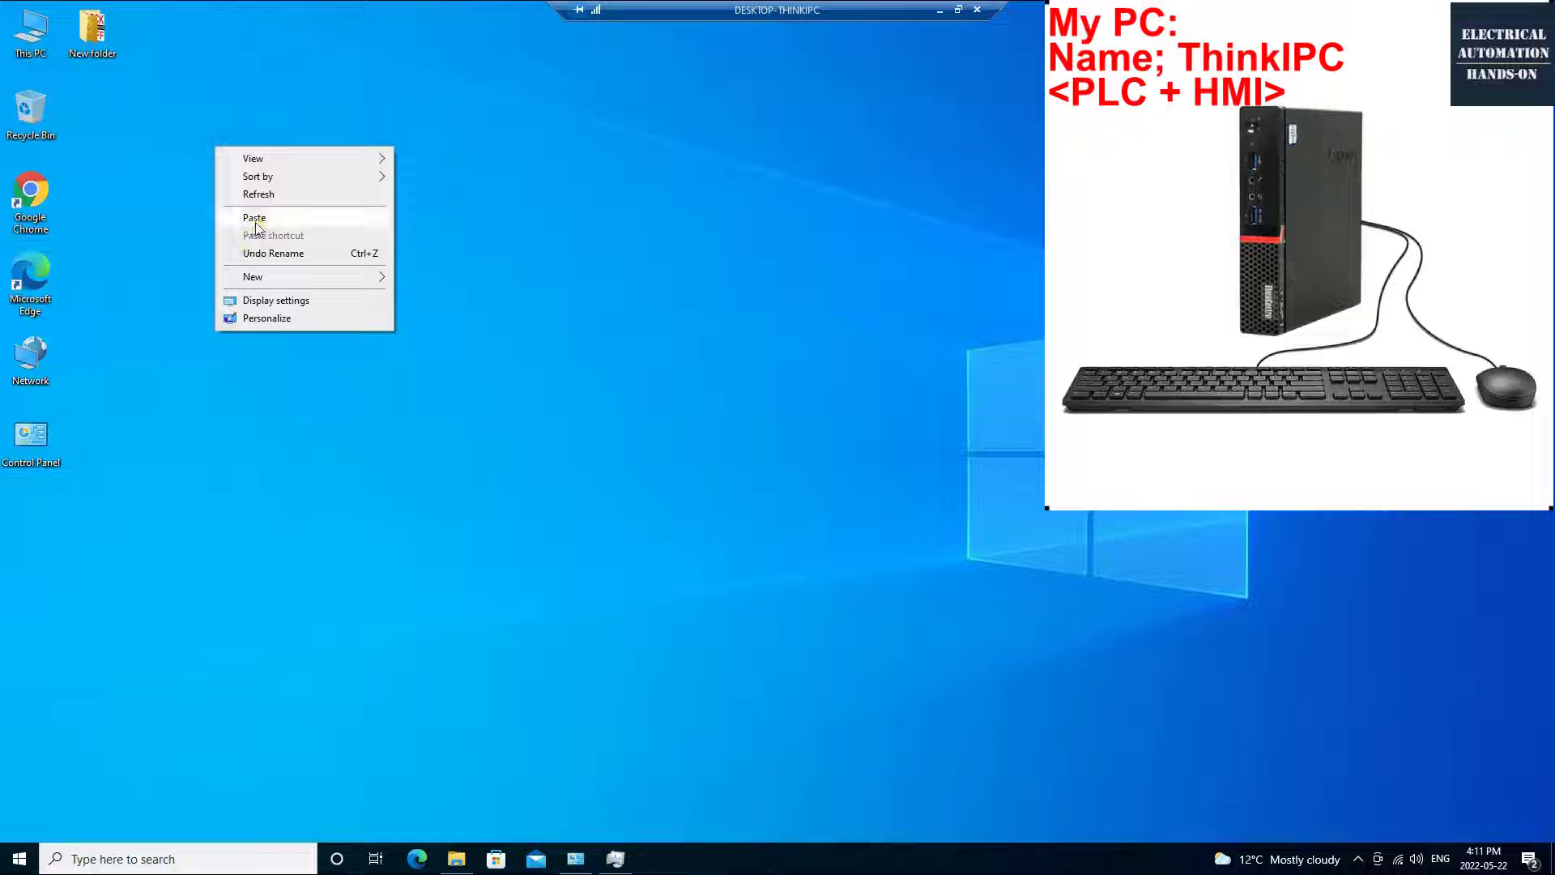
click(258, 222)
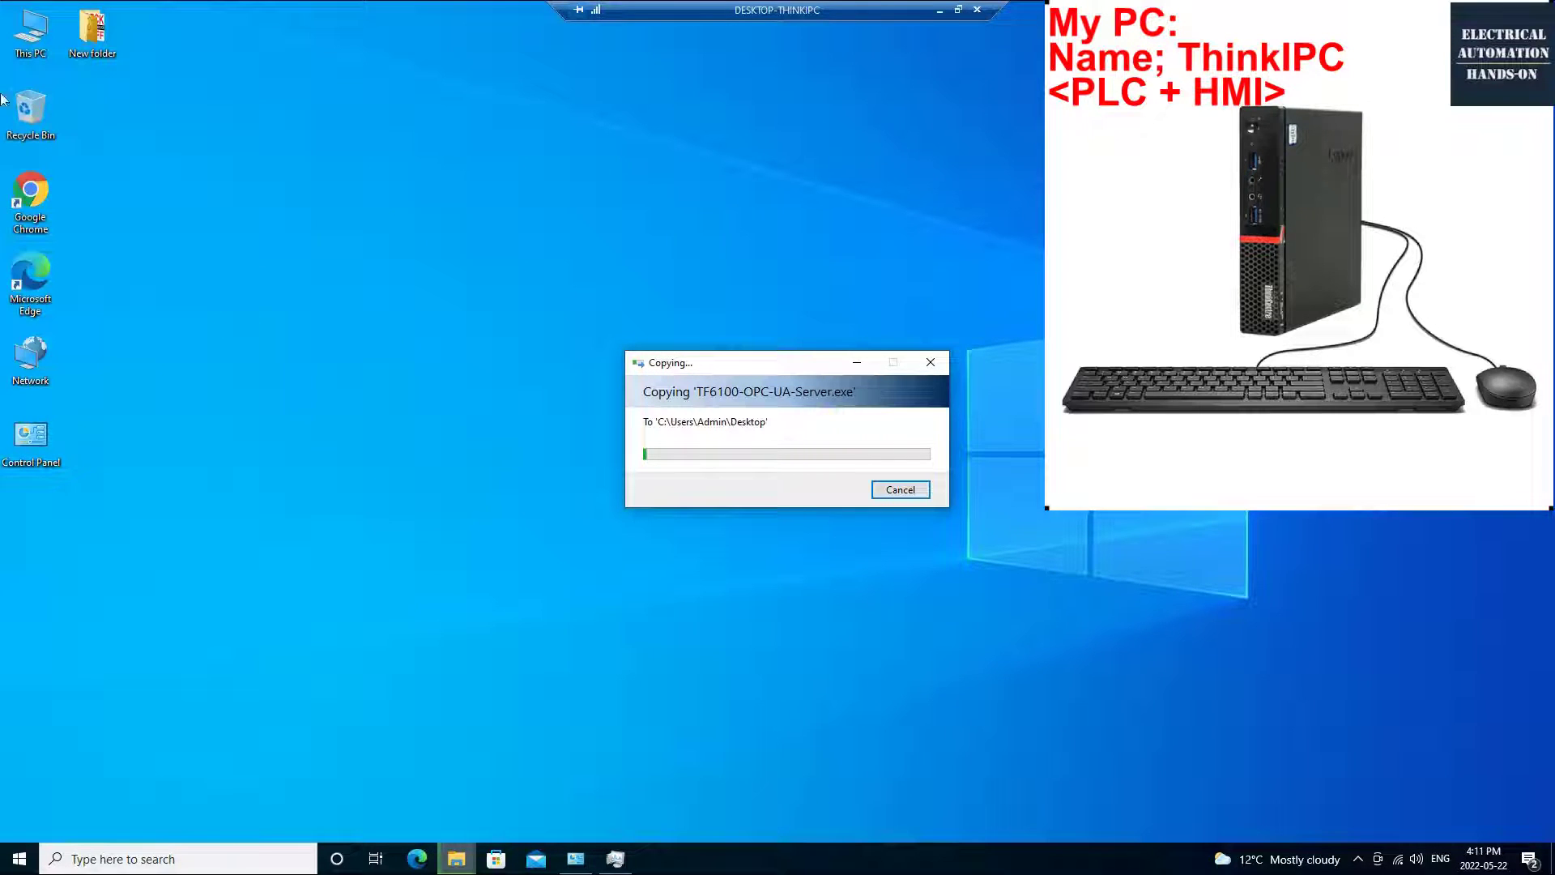
click(149, 141)
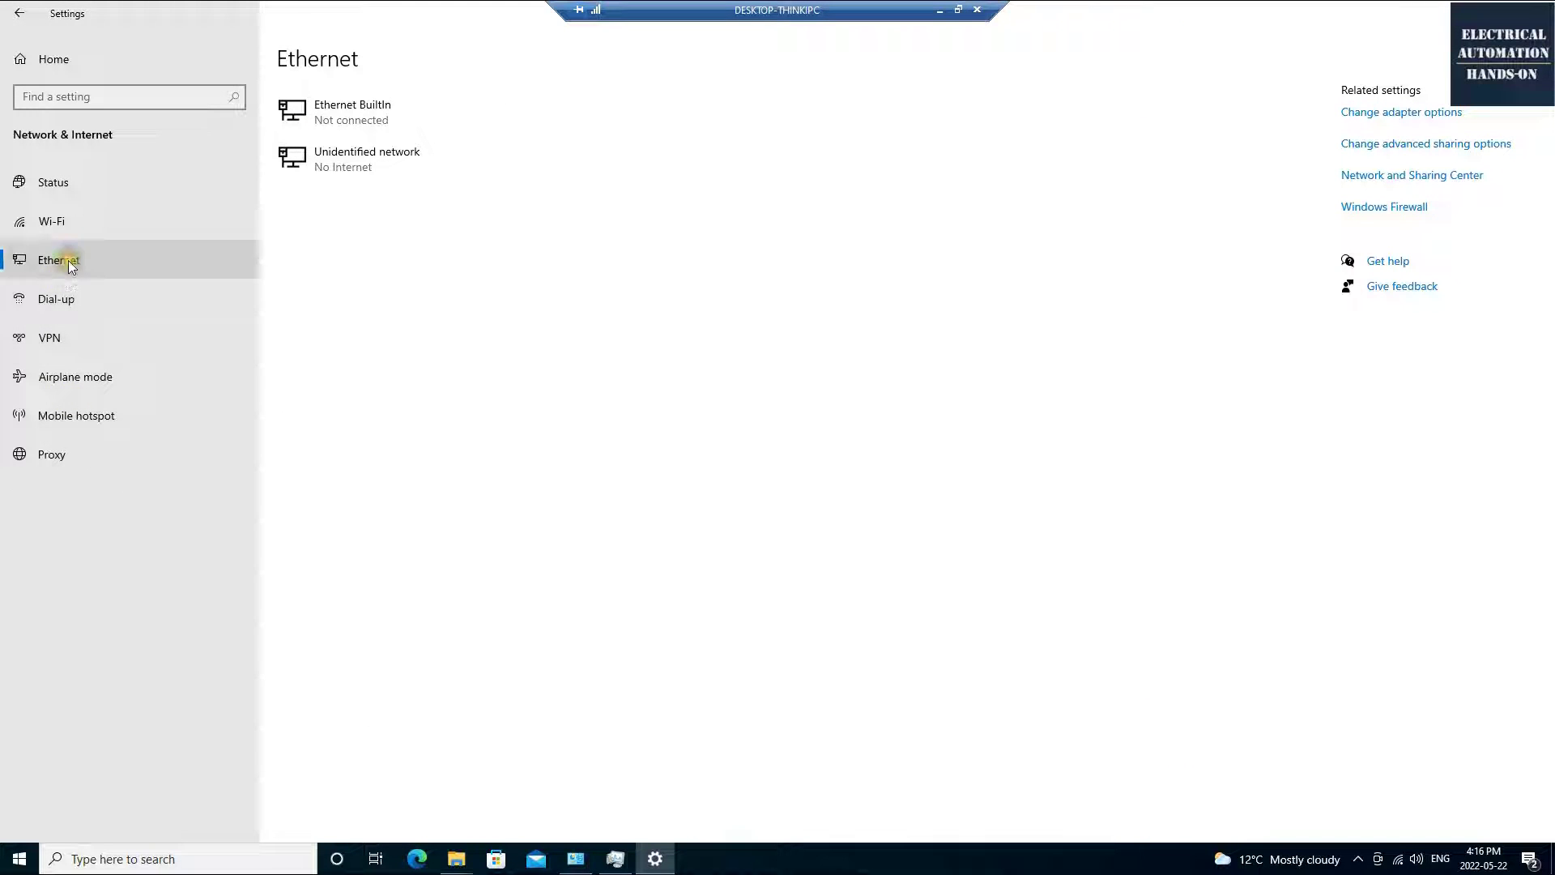
List the network adapters and select the Ethernet USB2Ethernet adapter to inspect it.
click(1420, 112)
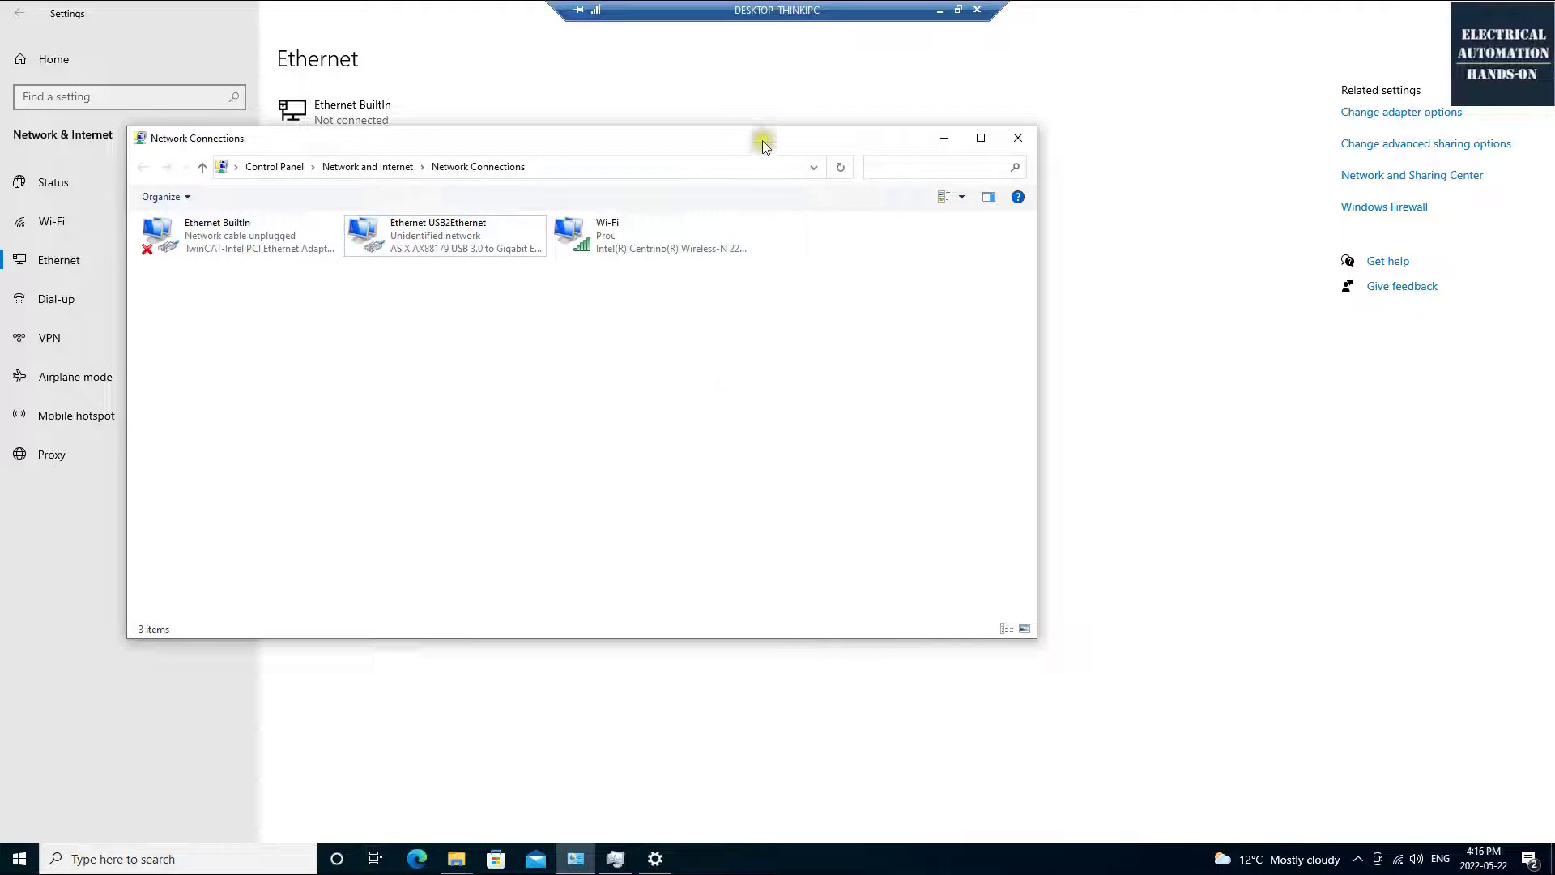
drag(756, 142, 1028, 211)
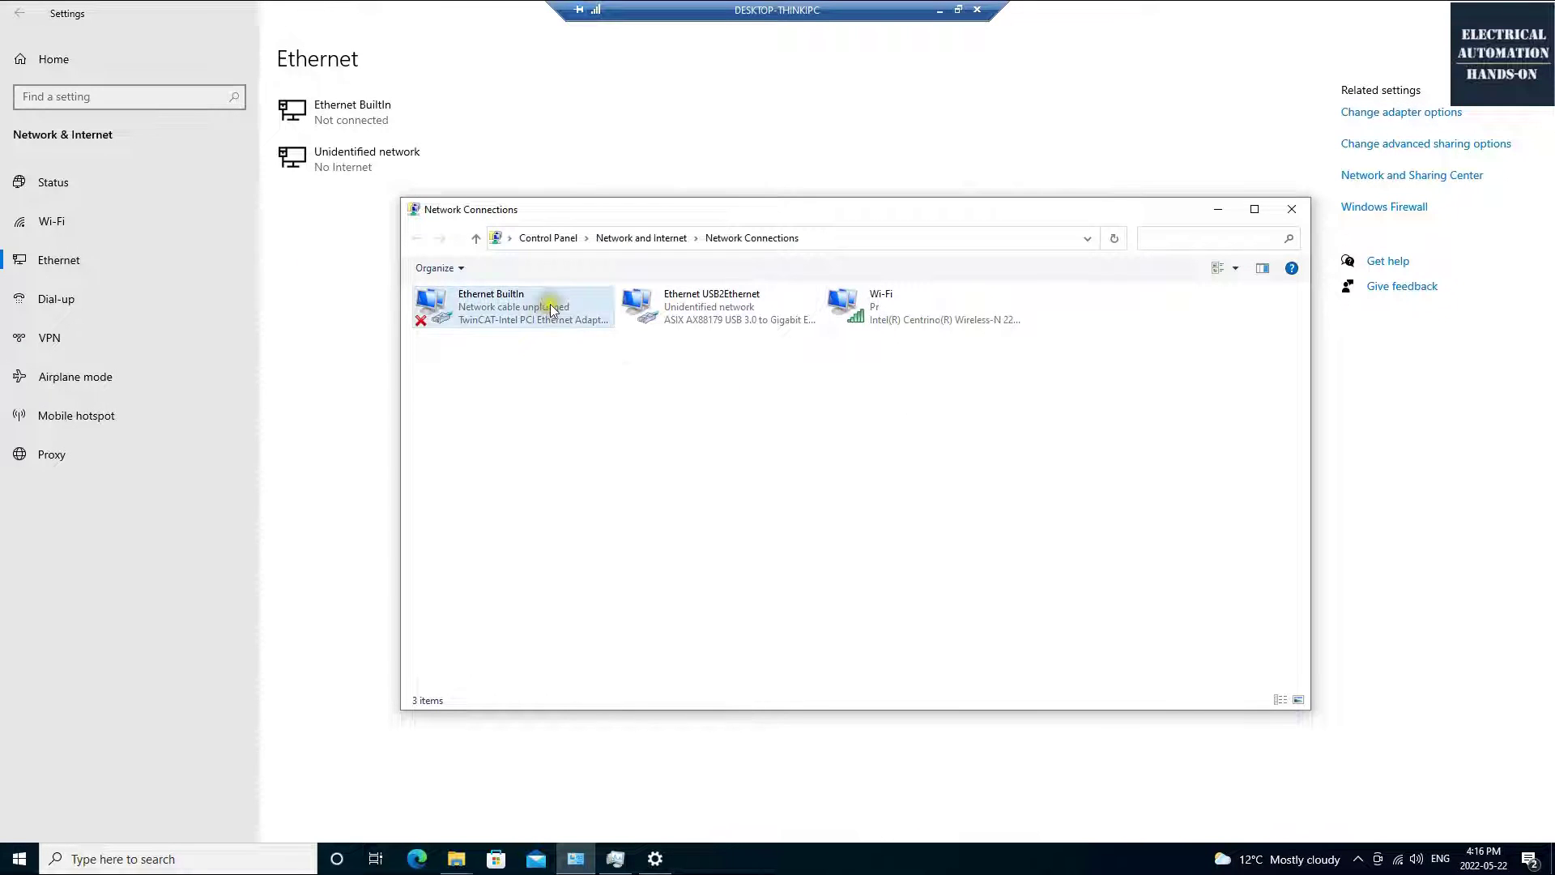
click(896, 387)
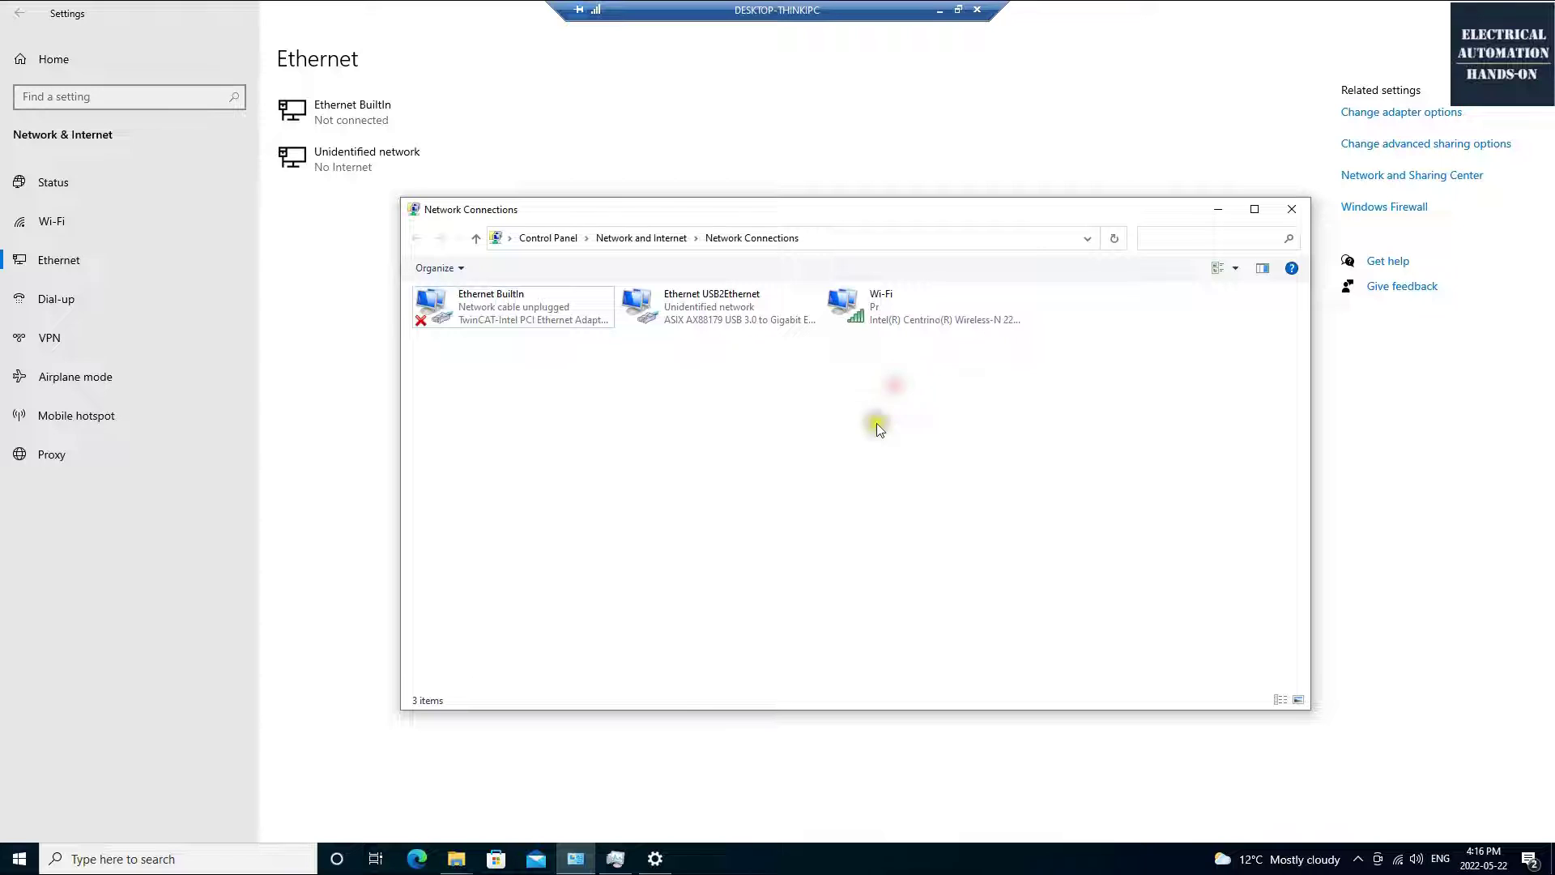
key(Right)
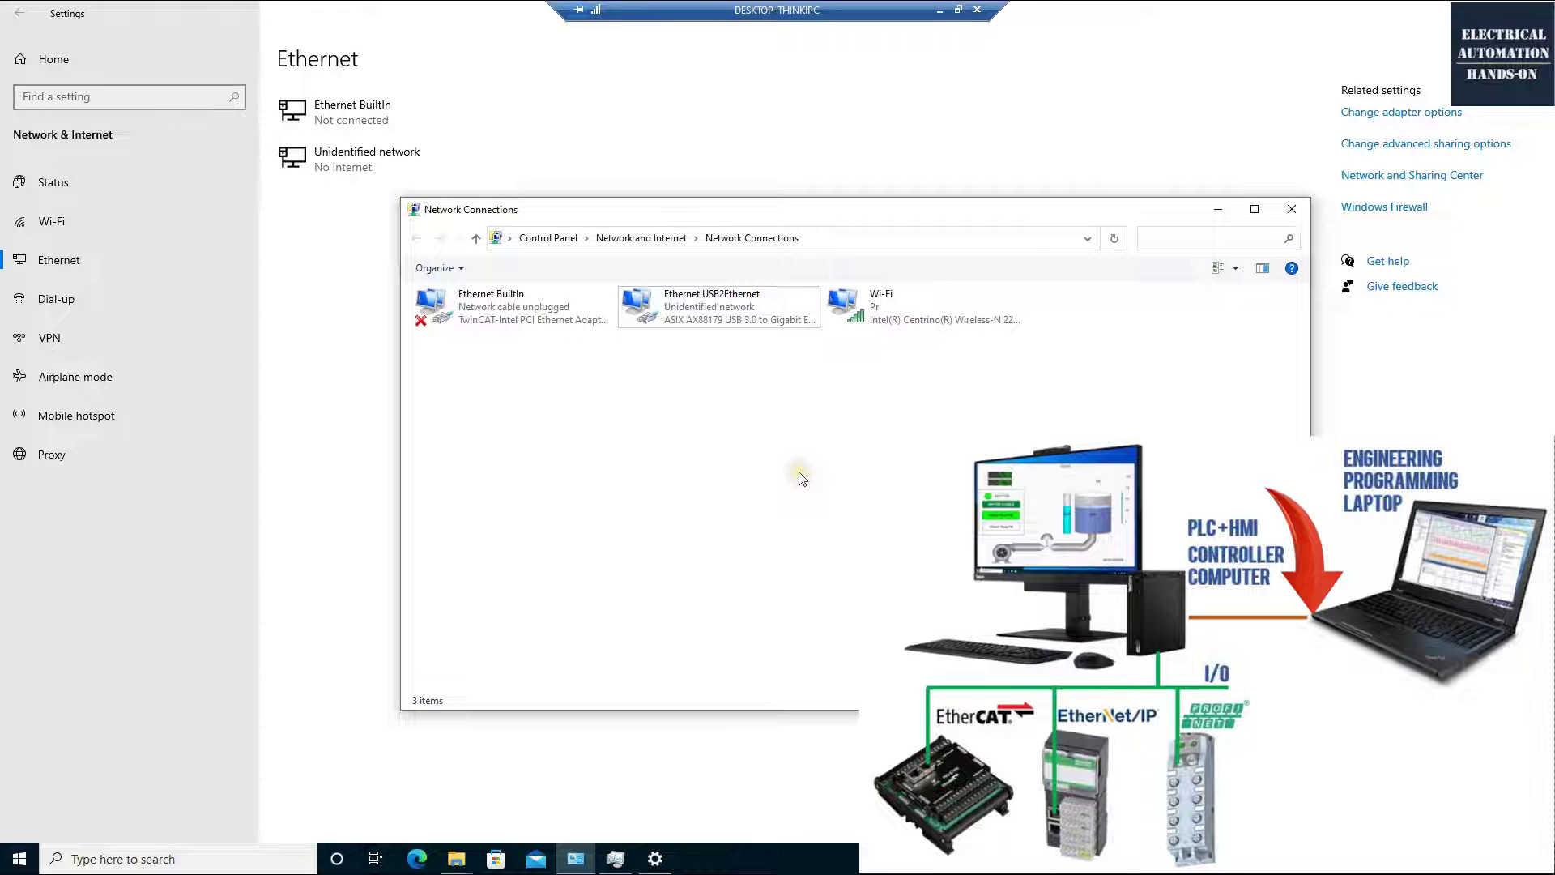
click(681, 358)
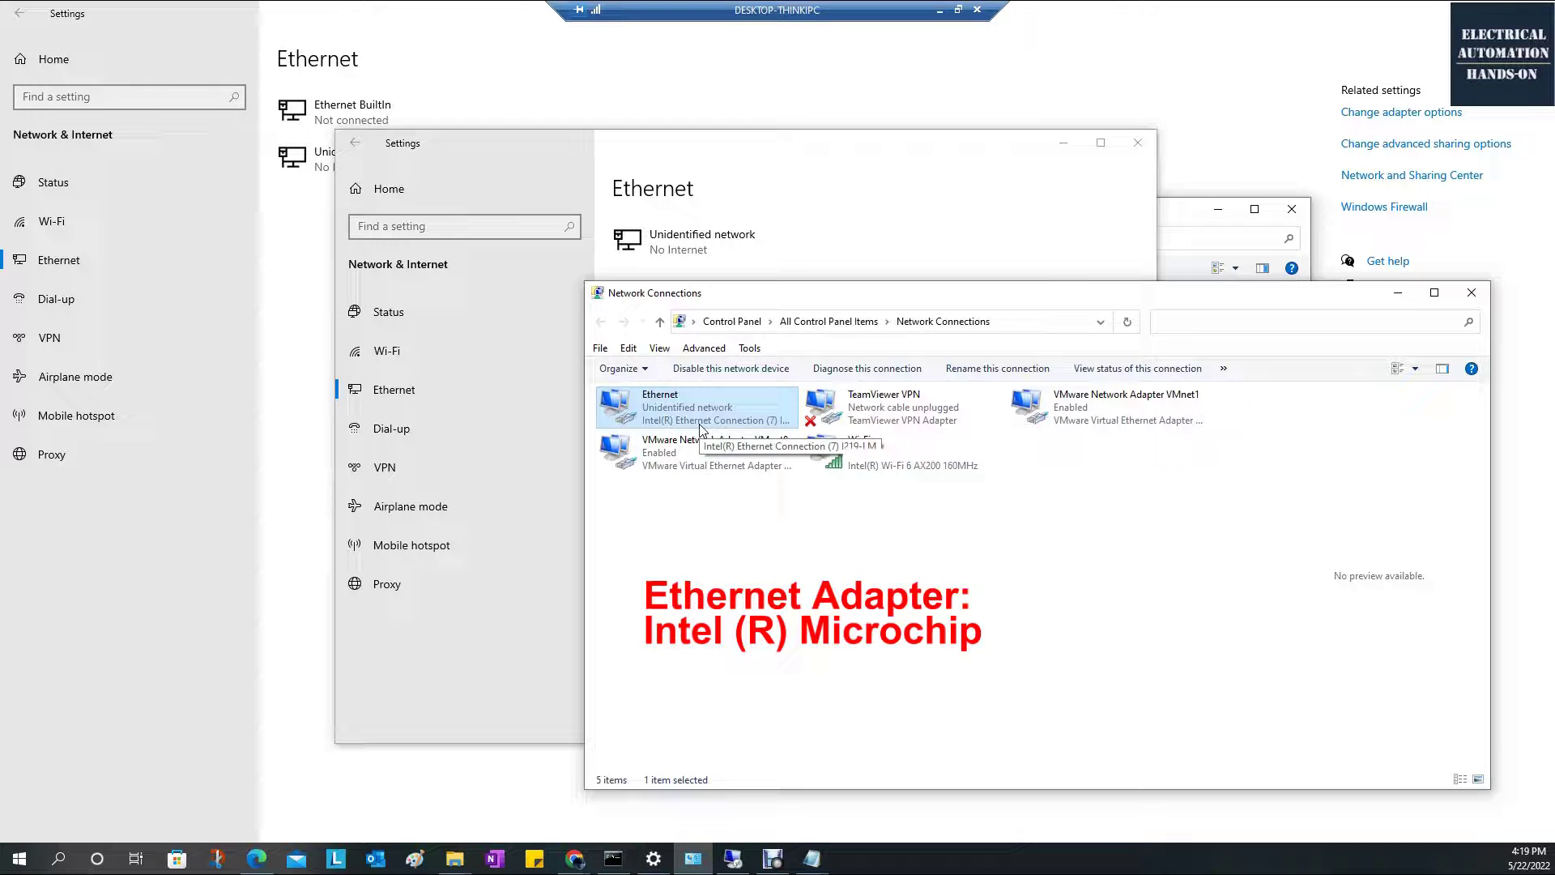
Select the Intel I219-LM Ethernet adapter in Network Connections.
click(672, 423)
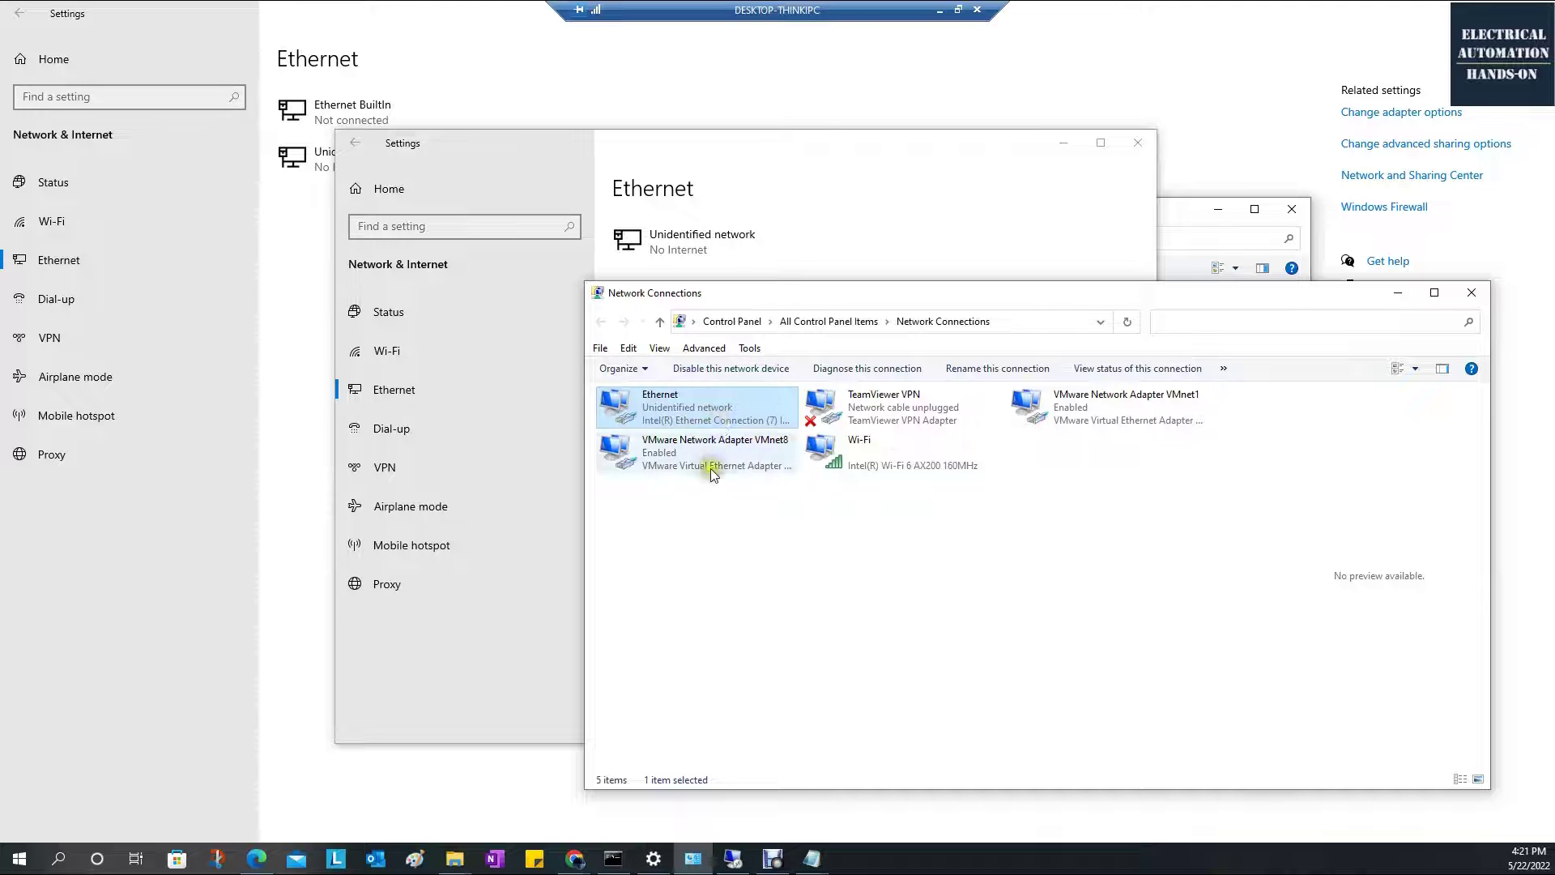
click(684, 420)
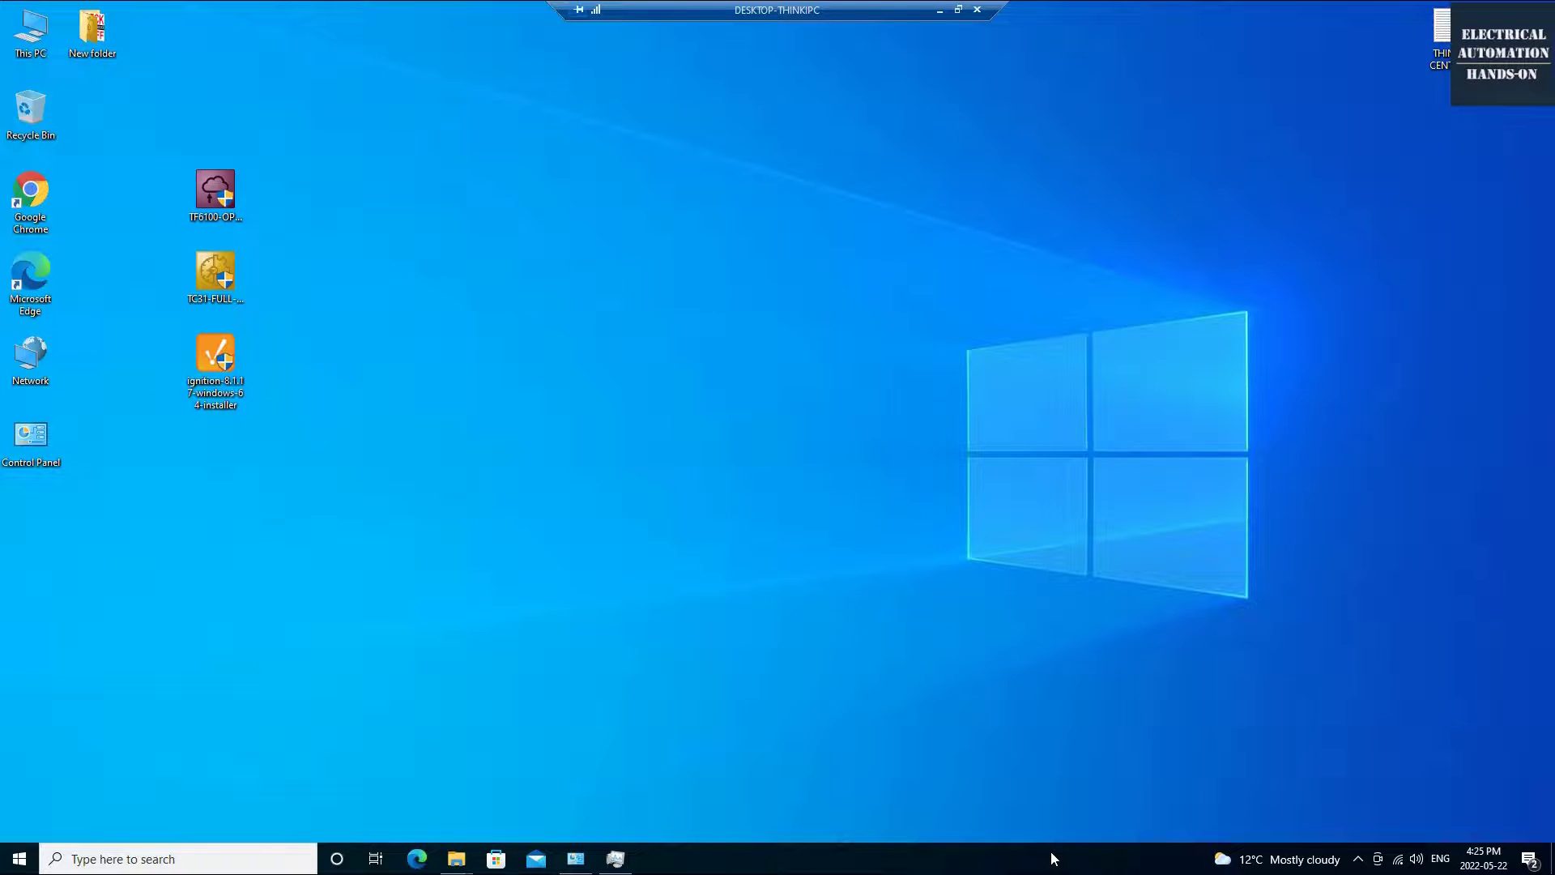
Launch Task Manager from the taskbar to check the ThinkIPC's CPU performance.
right_click(1051, 857)
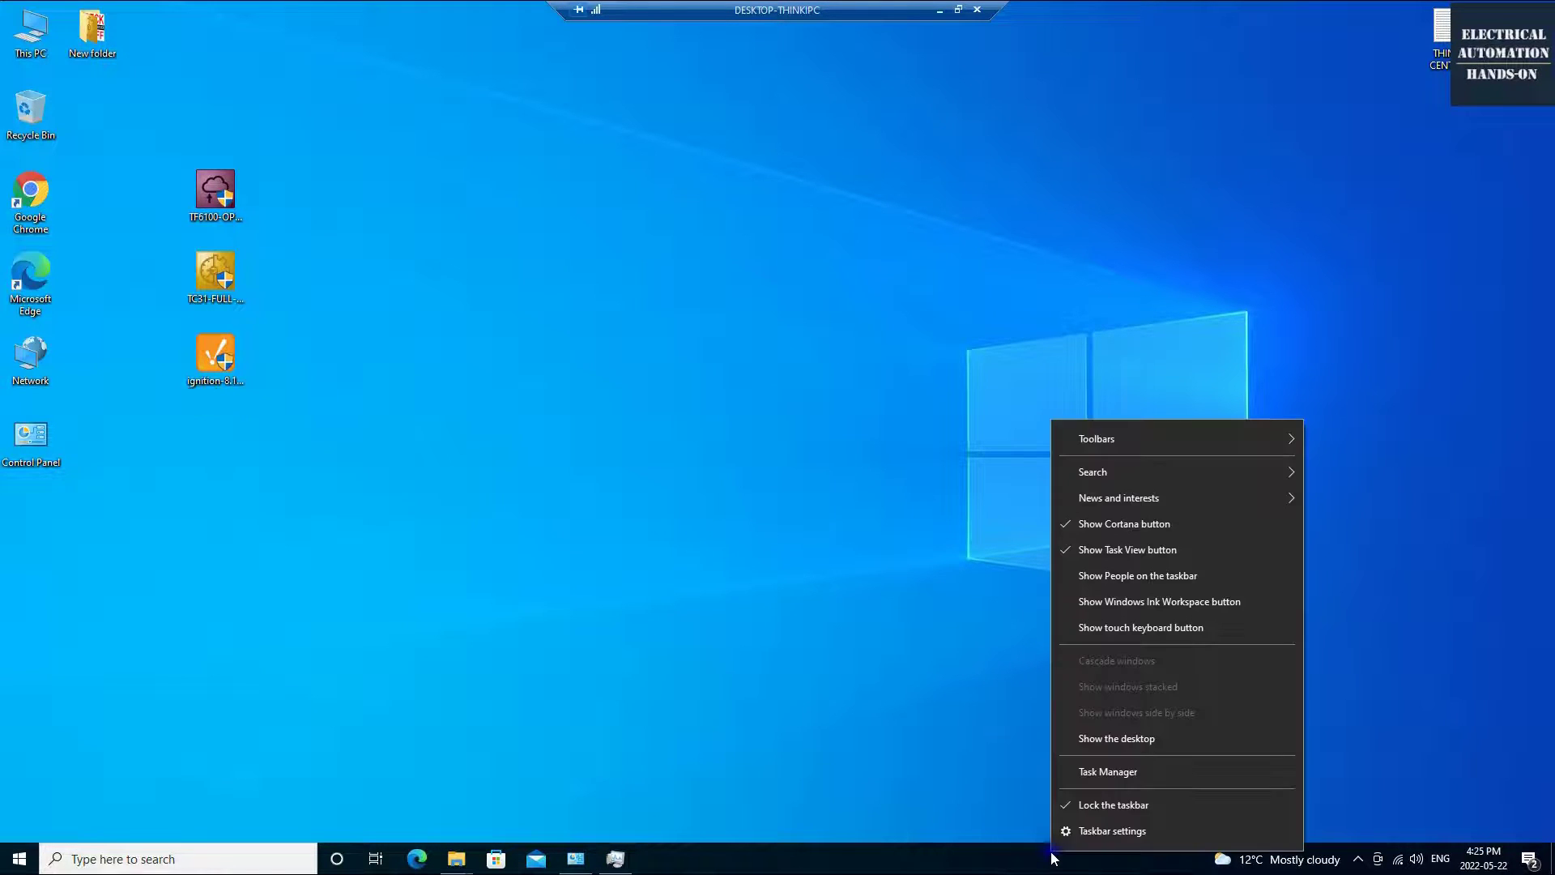
click(1113, 771)
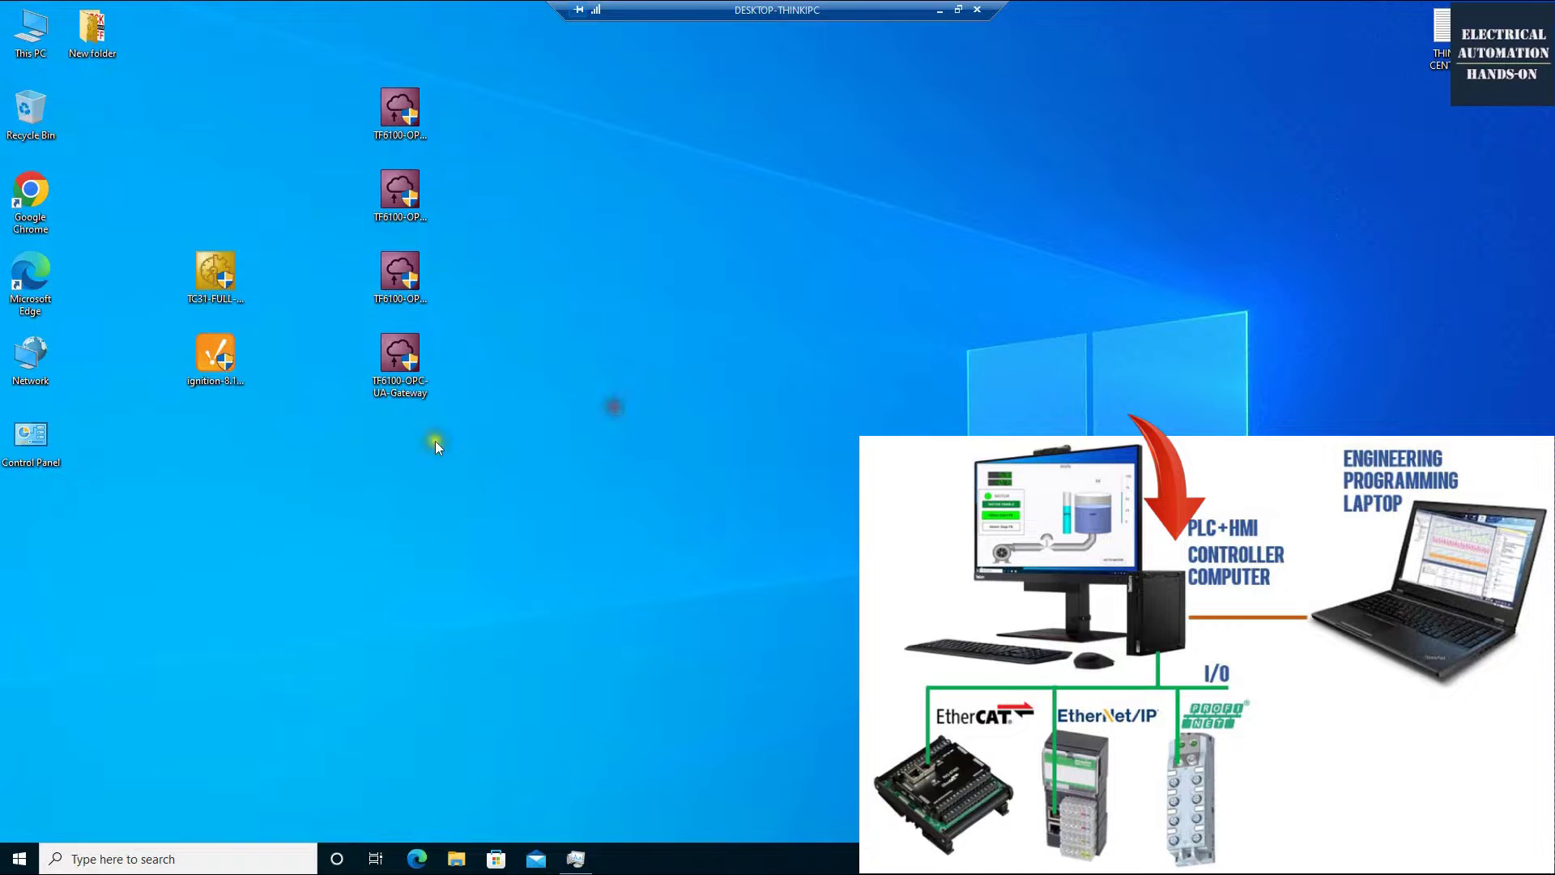
double_click(410, 396)
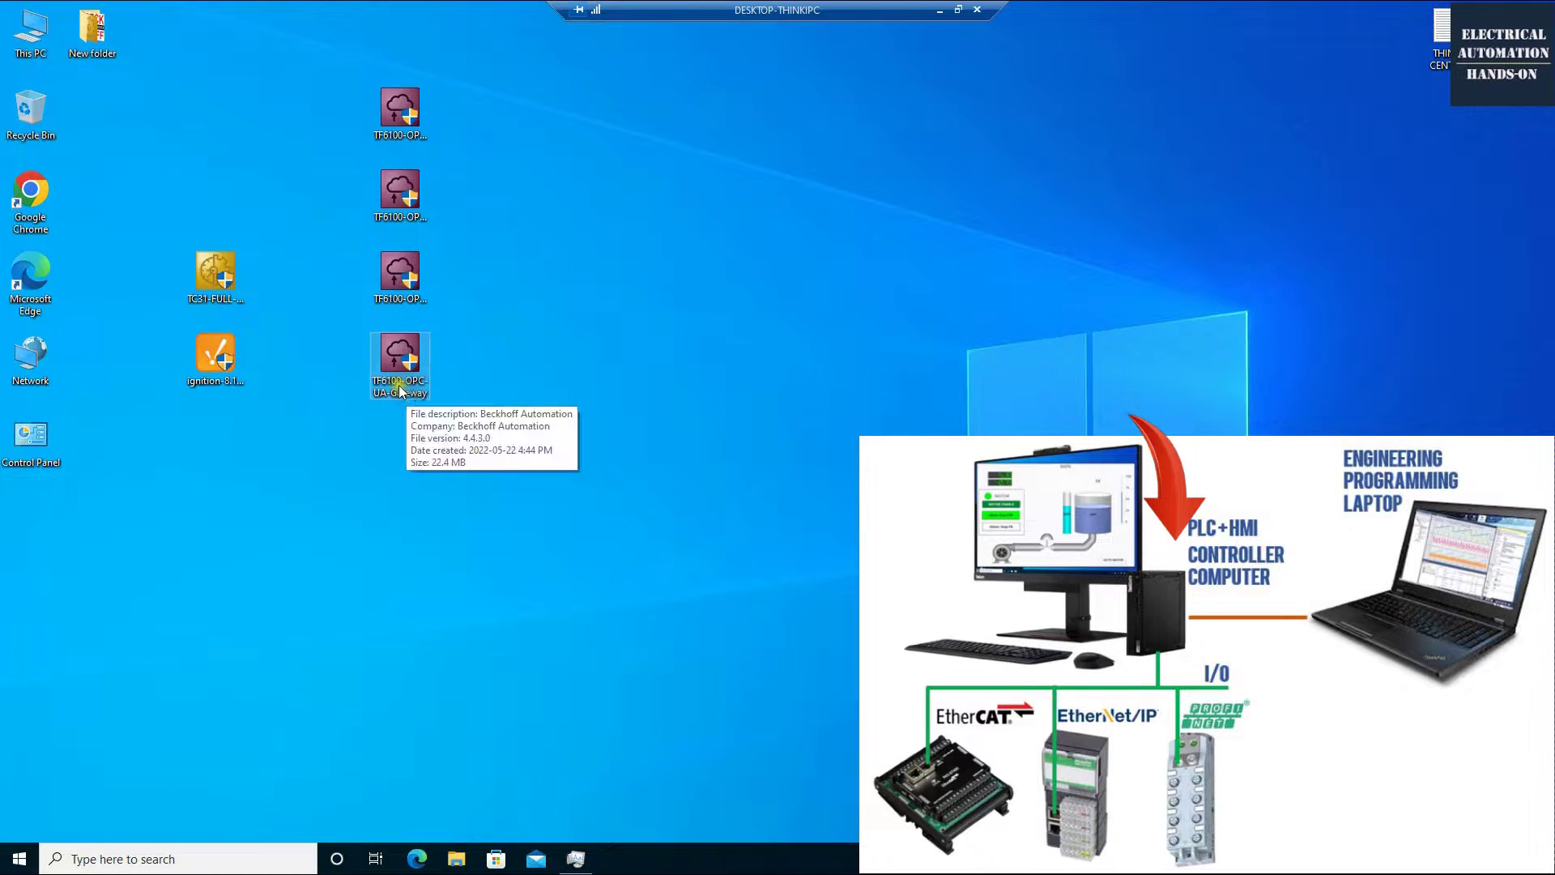